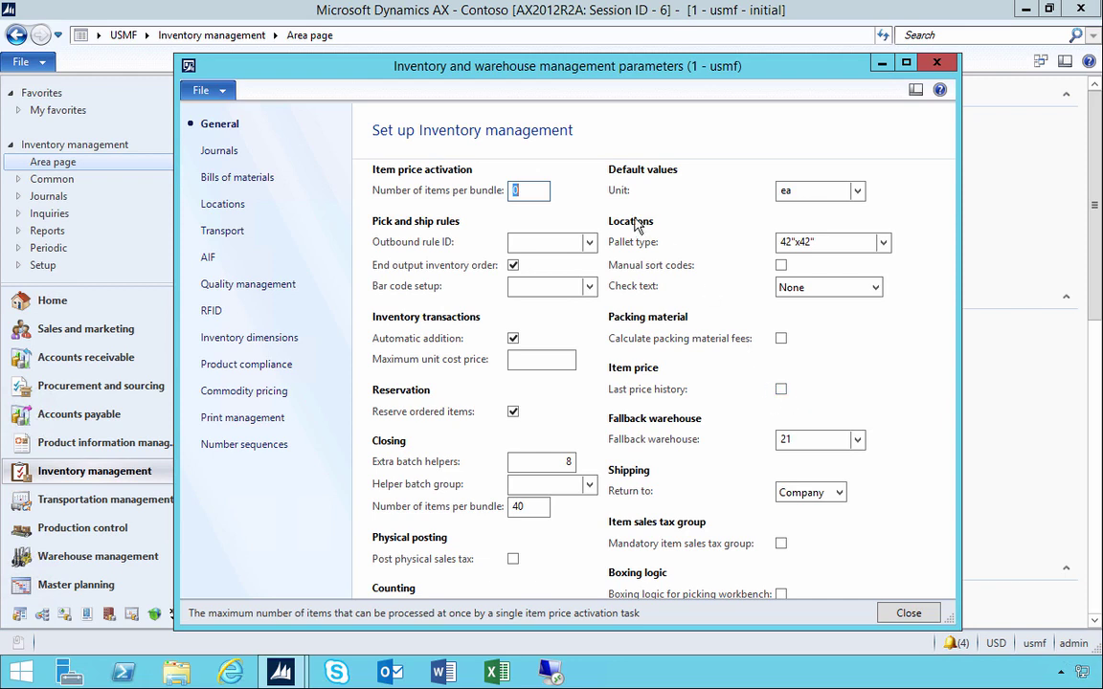
Close the inventory parameters form and start a new released product in Product information management.
drag(626, 69, 725, 74)
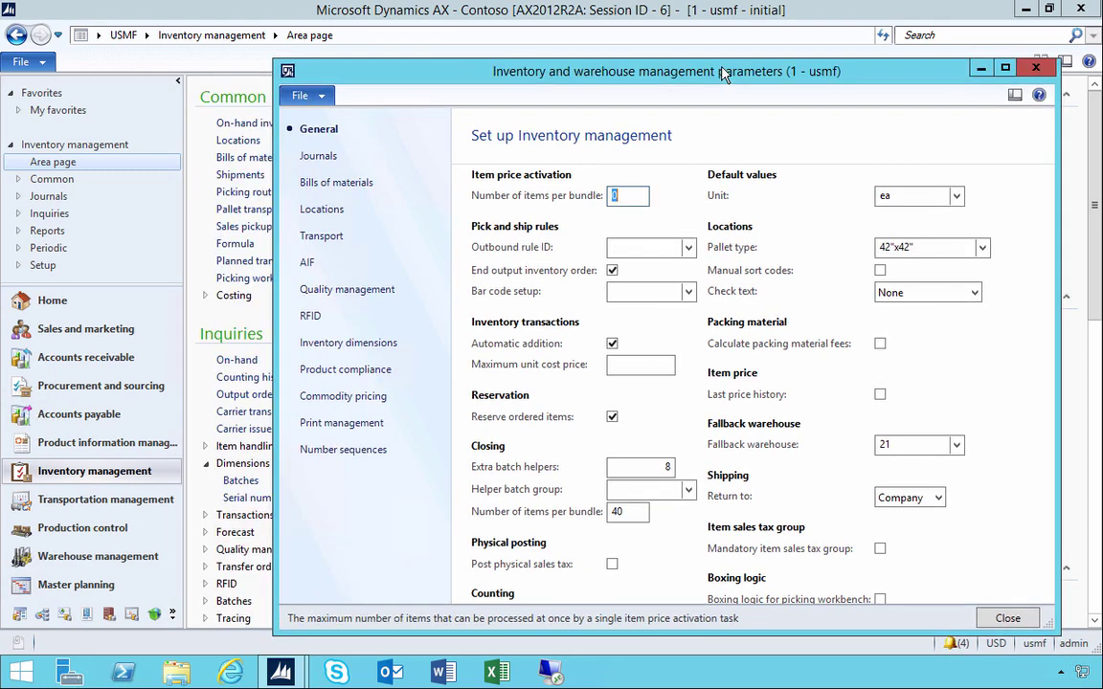
key(Escape)
click(119, 448)
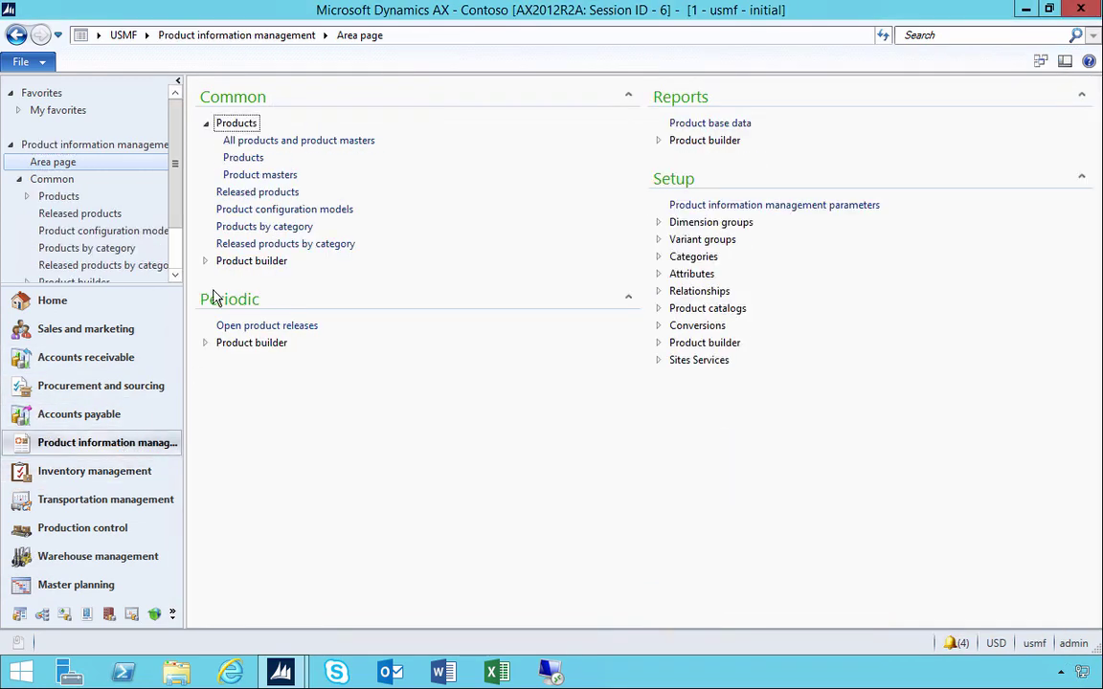
click(223, 201)
key(ctrl+n)
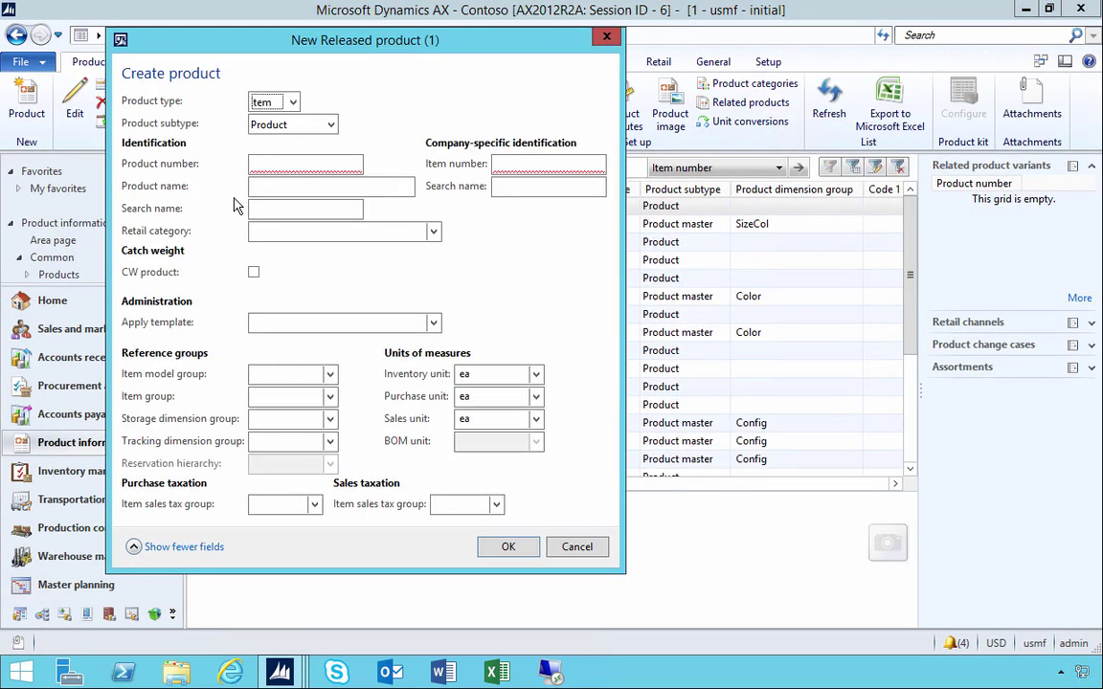
Create the released product with number X504, applying the template "standard item - non wms".
click(265, 164)
text(X)
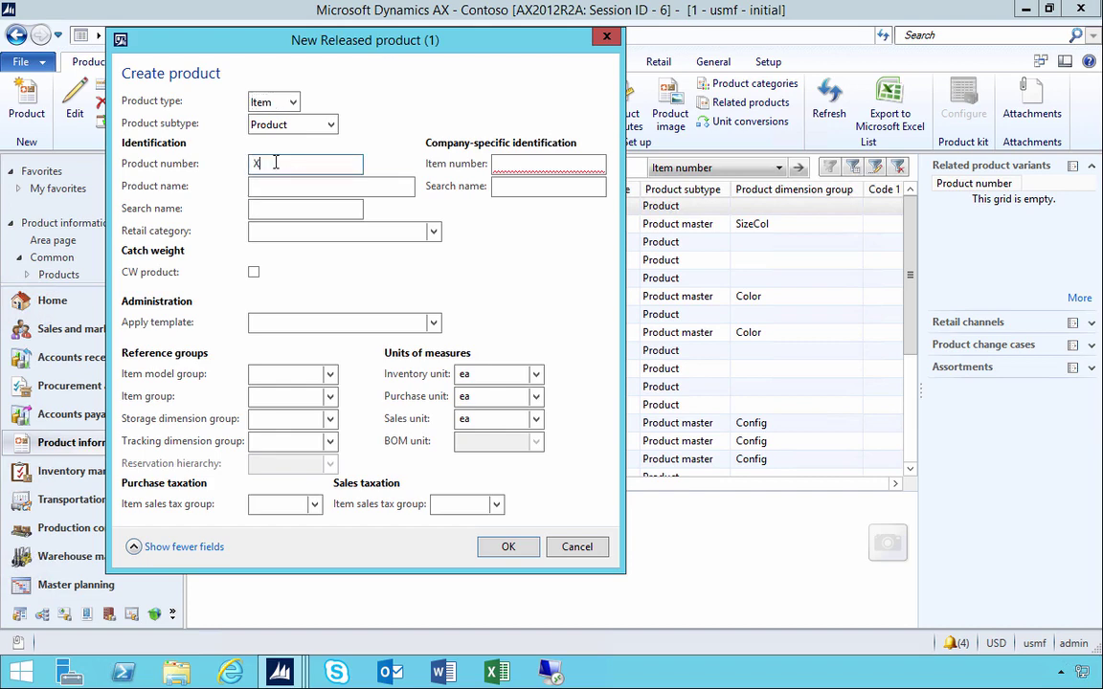
text(504)
key(Tab)
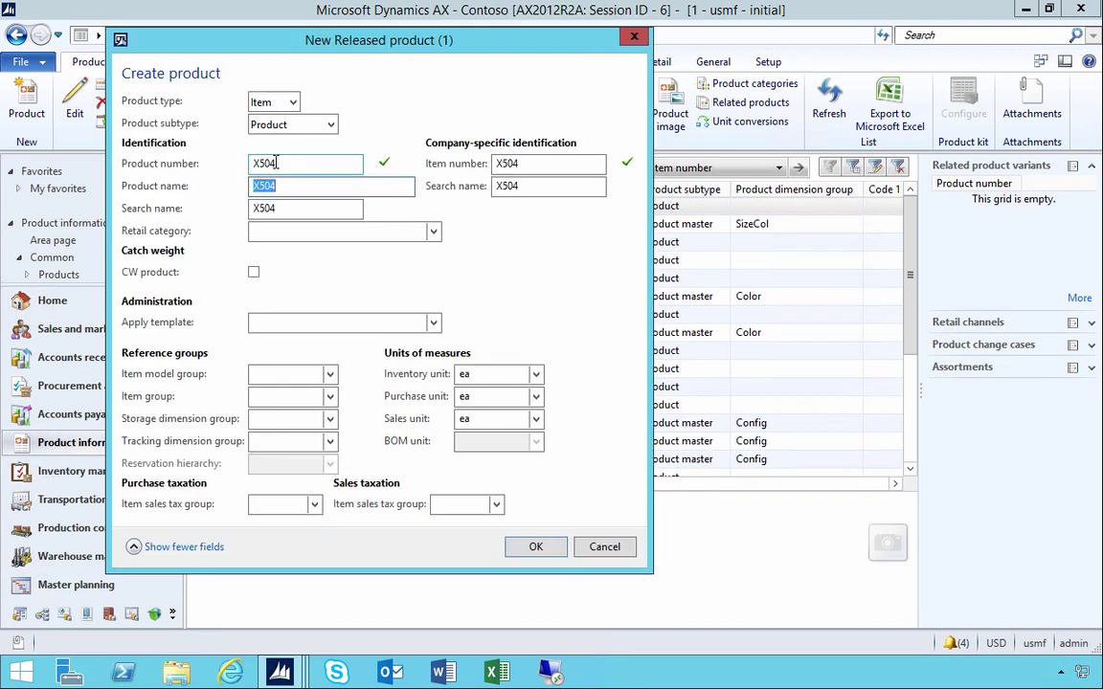
click(433, 322)
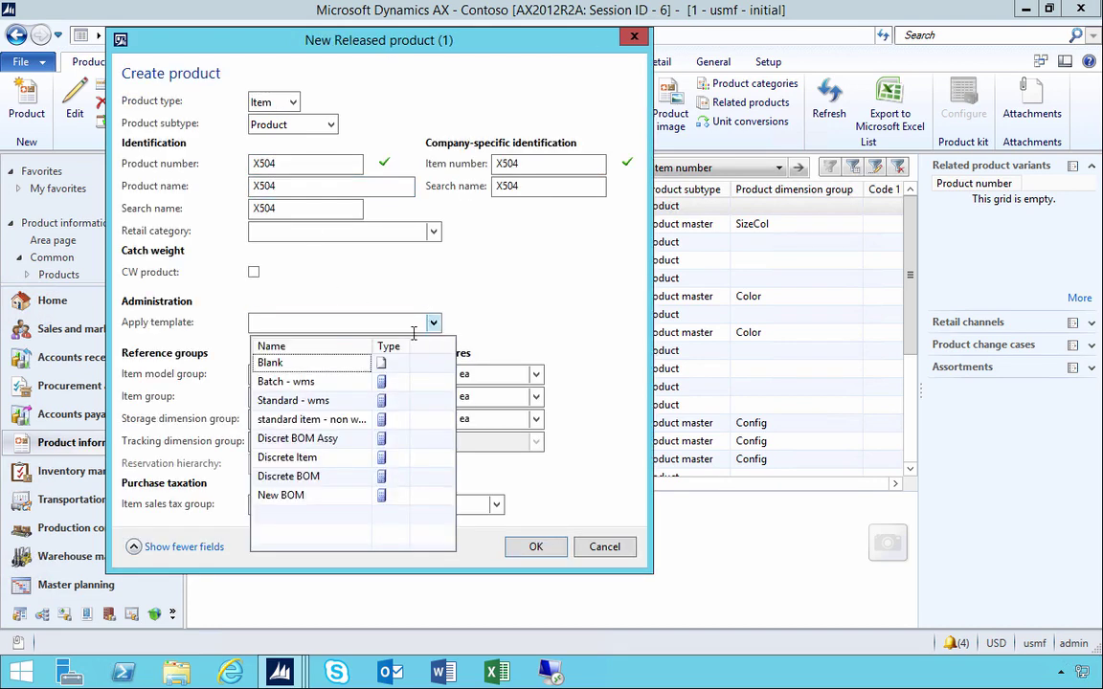
click(337, 422)
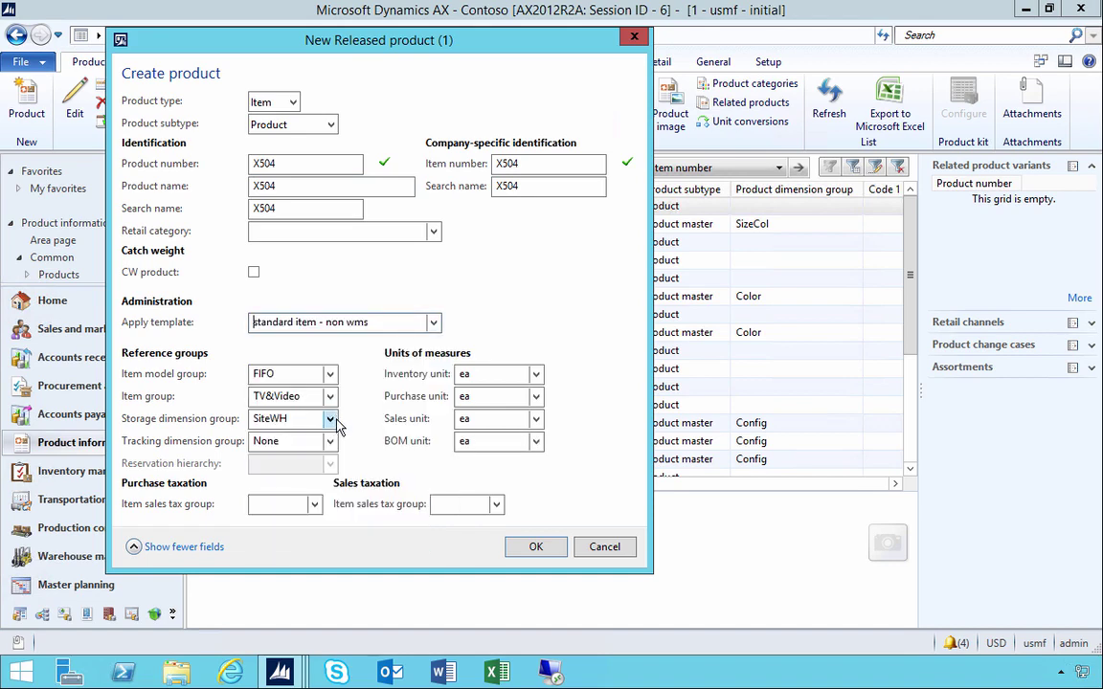
click(527, 548)
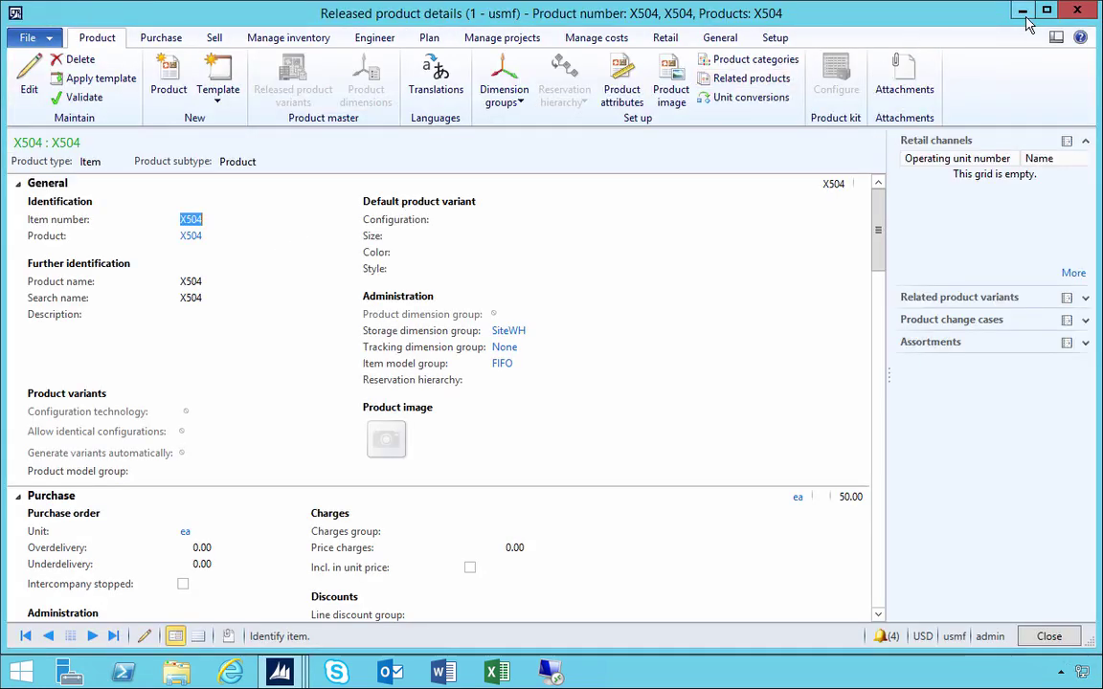
Put the details of product X504 into edit mode and enable the latest purchase price update in its purchase settings.
double_click(933, 14)
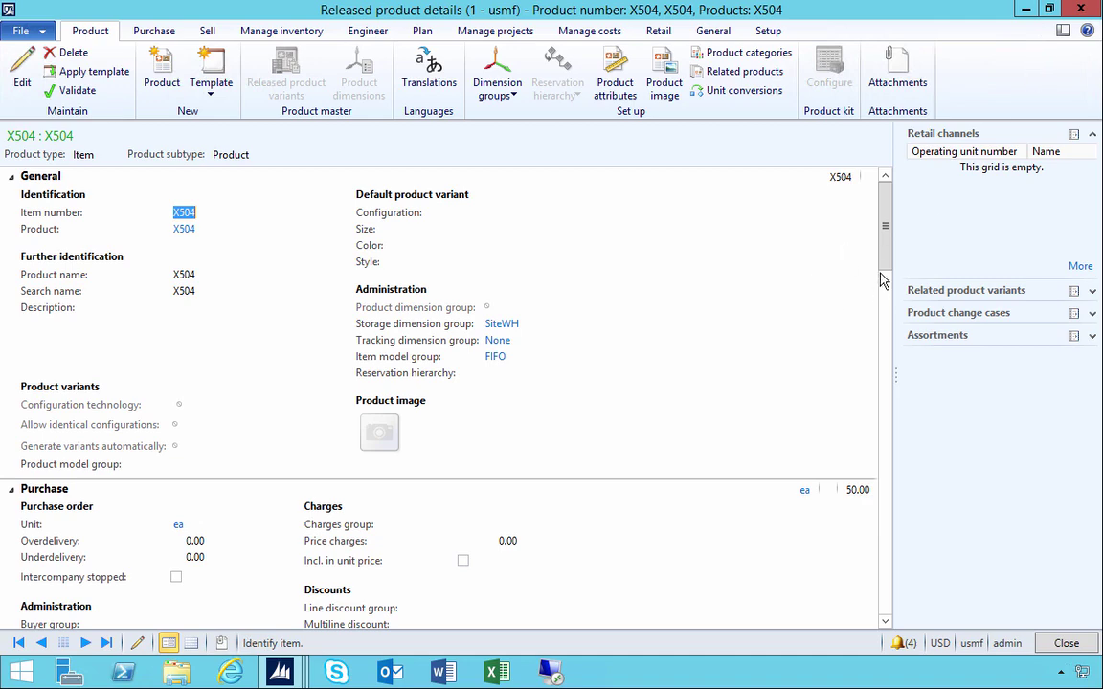
drag(884, 240, 885, 287)
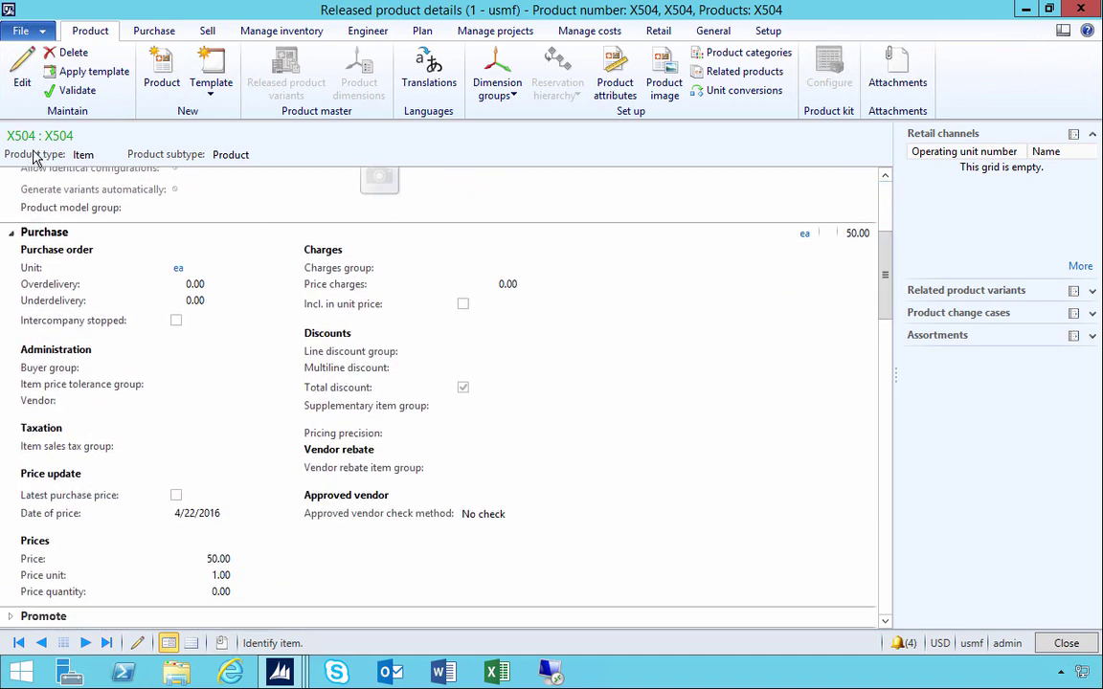
click(21, 73)
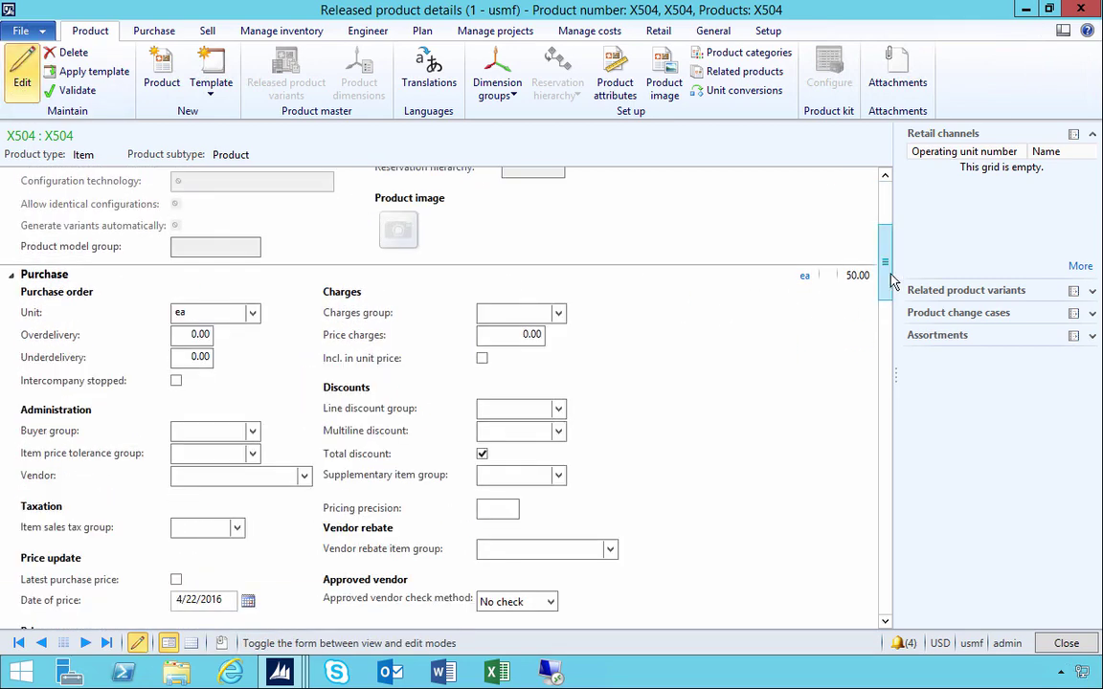
drag(890, 277, 889, 298)
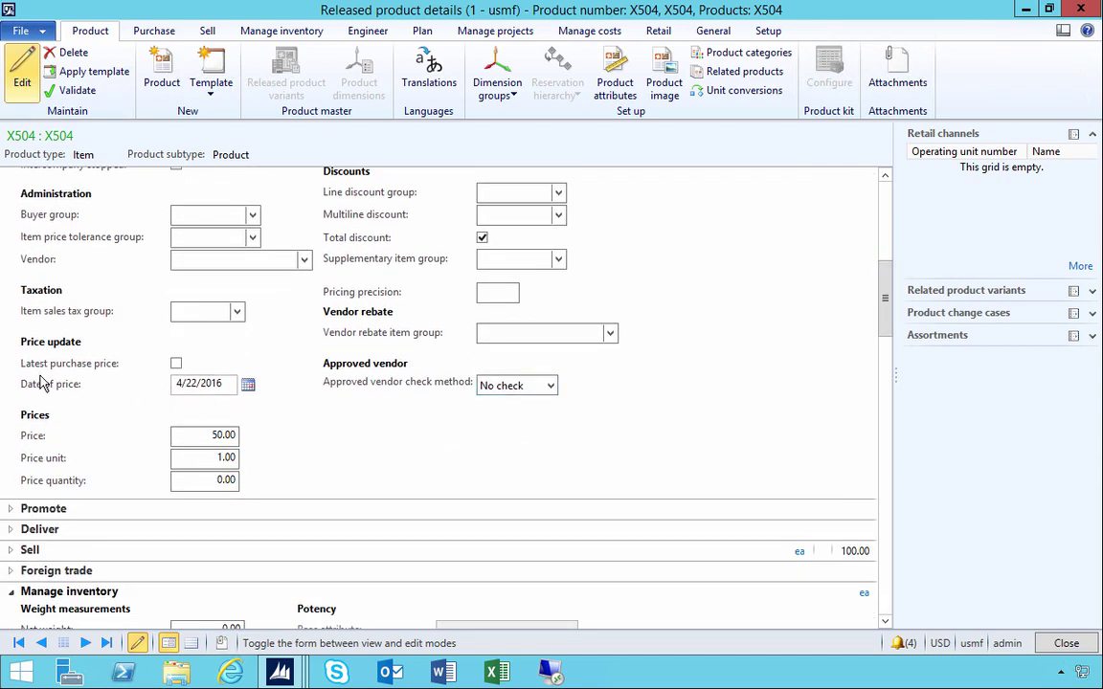
click(174, 364)
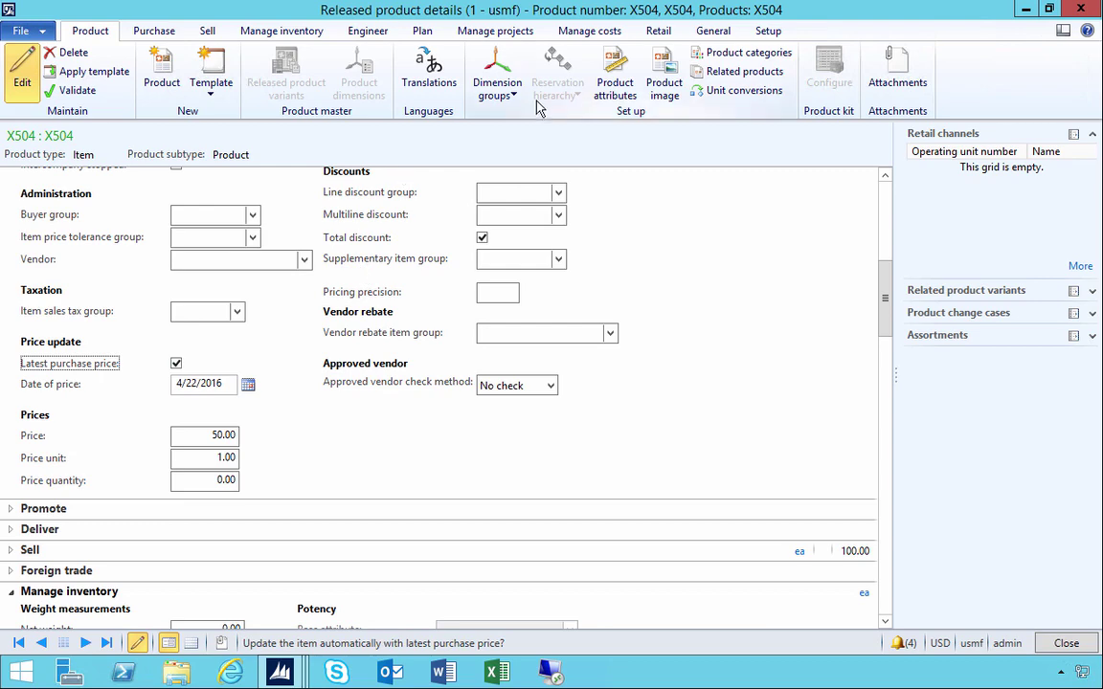
Check the active item prices of product X504, then close the item price form.
click(590, 30)
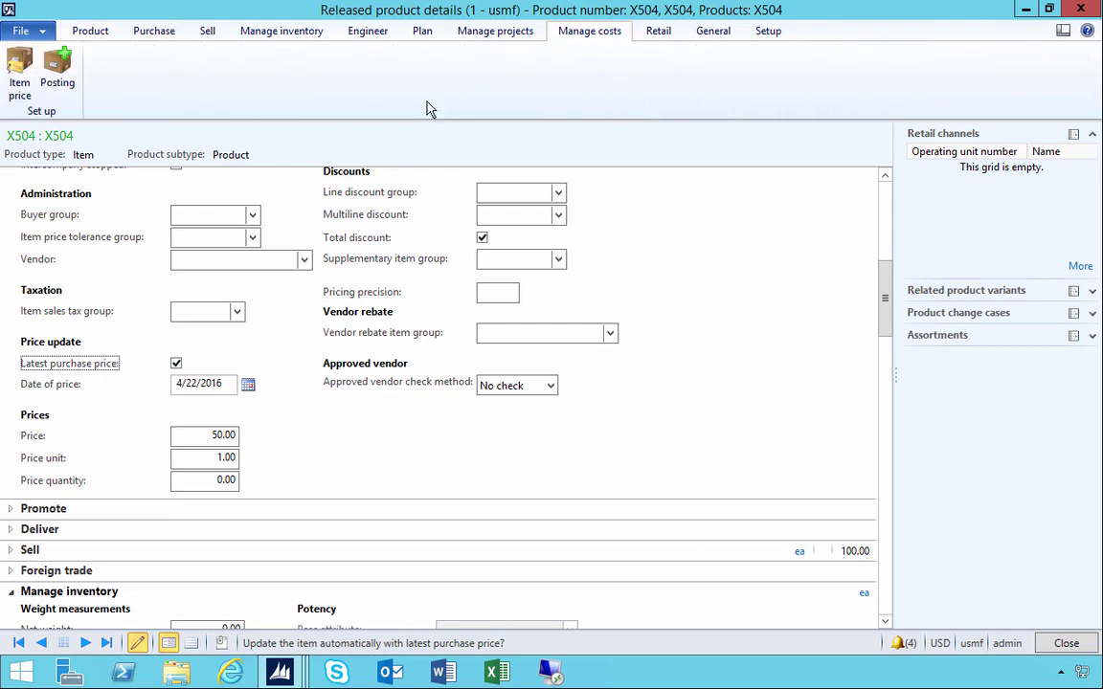
click(21, 81)
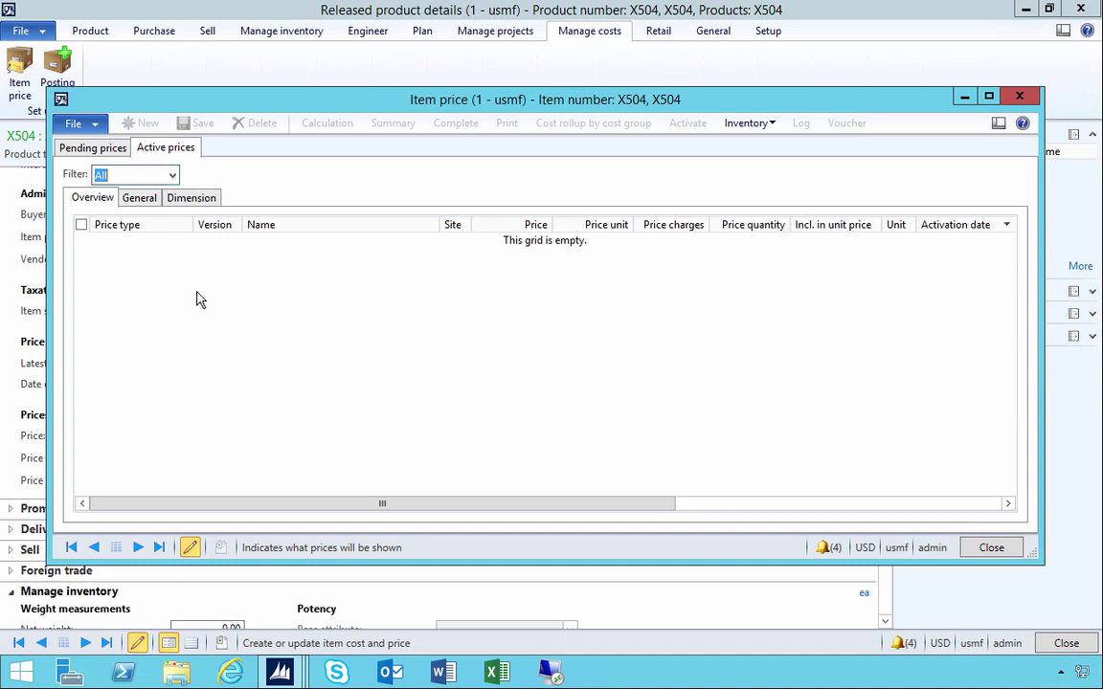
click(1019, 96)
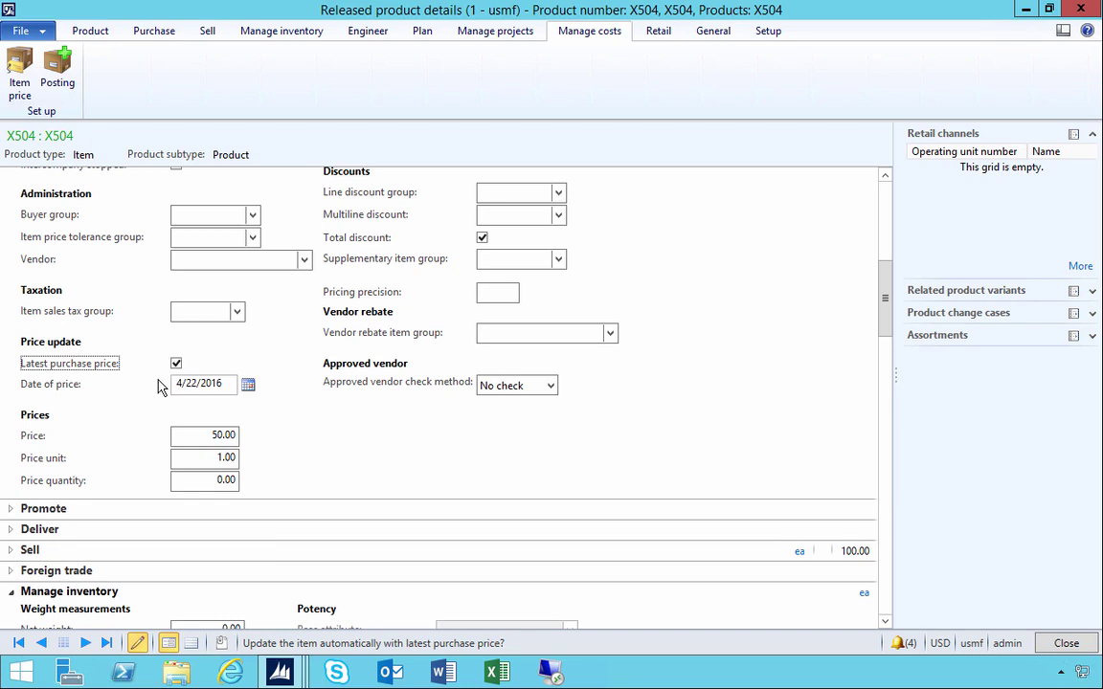
Return the product details to view mode and close the form.
click(78, 33)
click(29, 83)
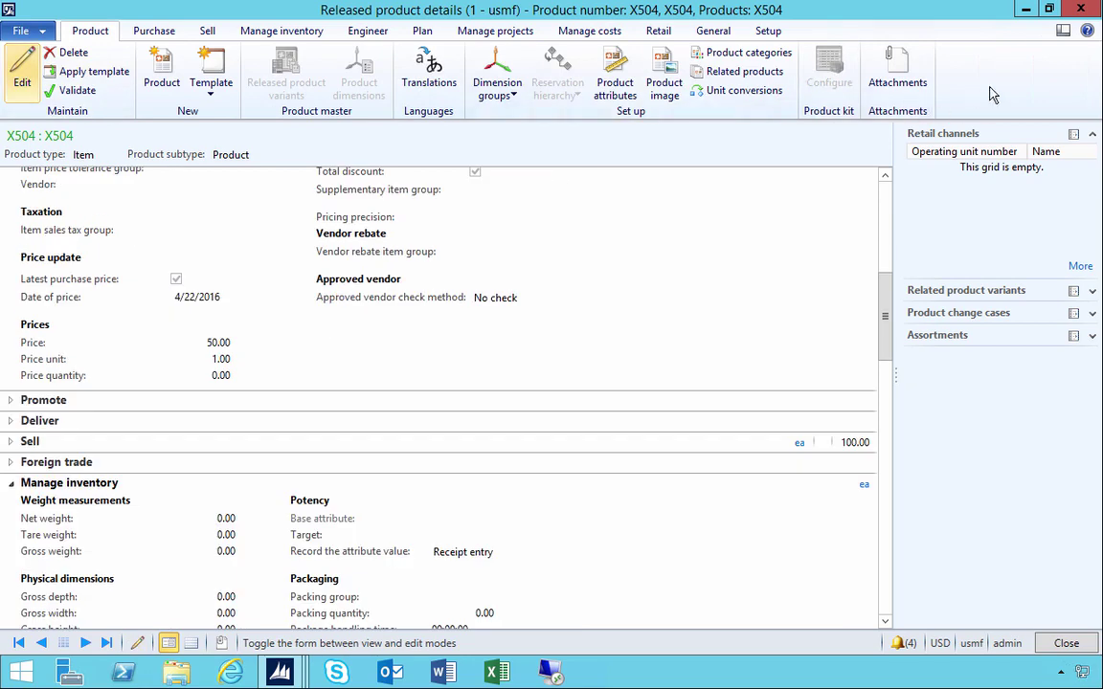
click(1080, 8)
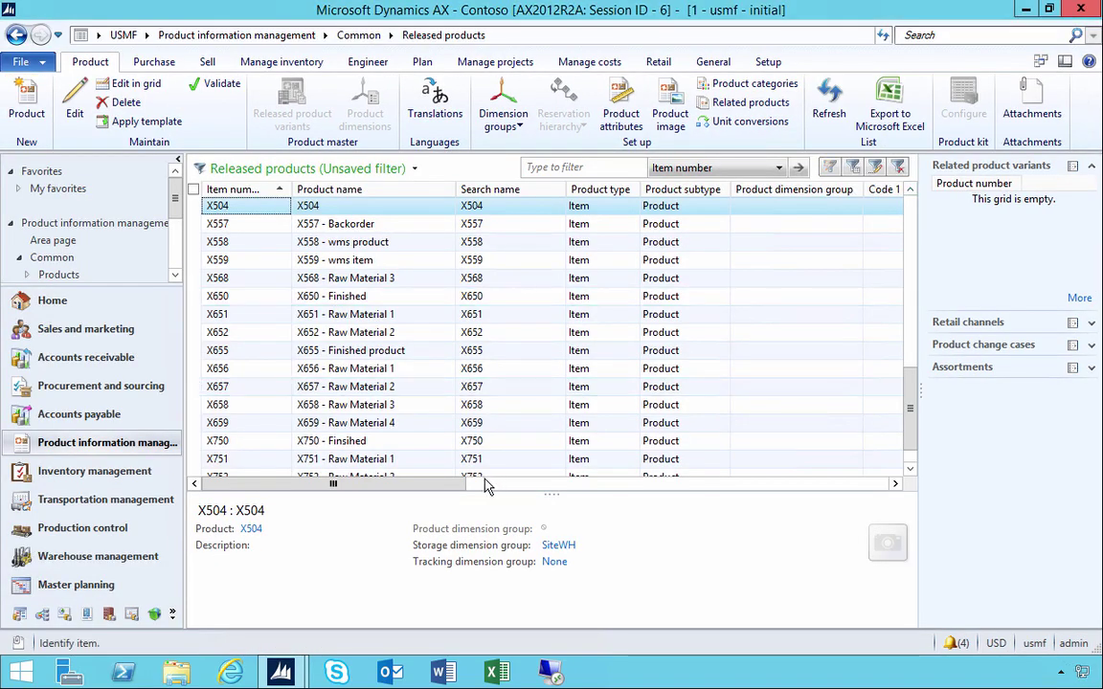
Open the list of all purchase orders in Procurement and sourcing and start a new purchase order.
click(91, 384)
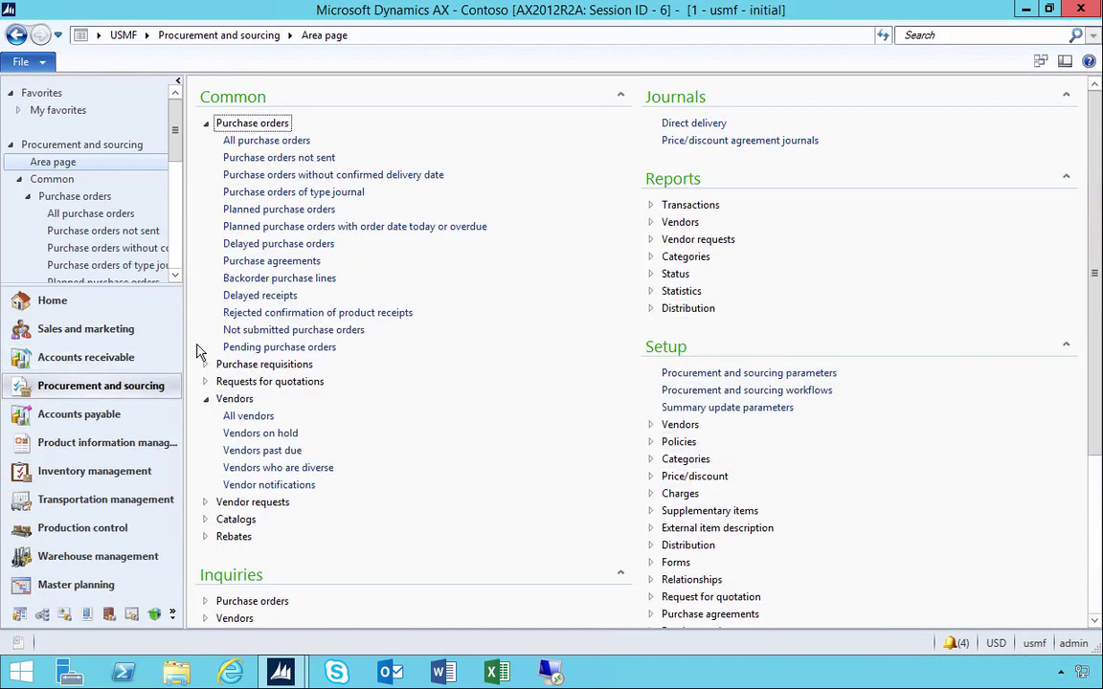
click(260, 141)
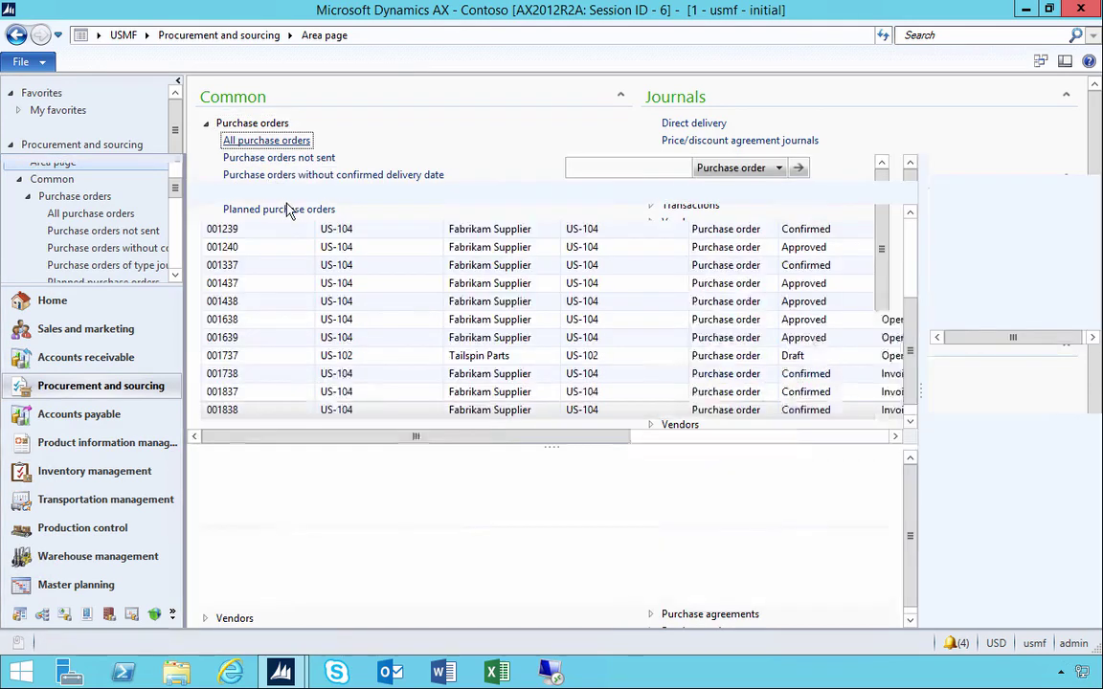
click(47, 110)
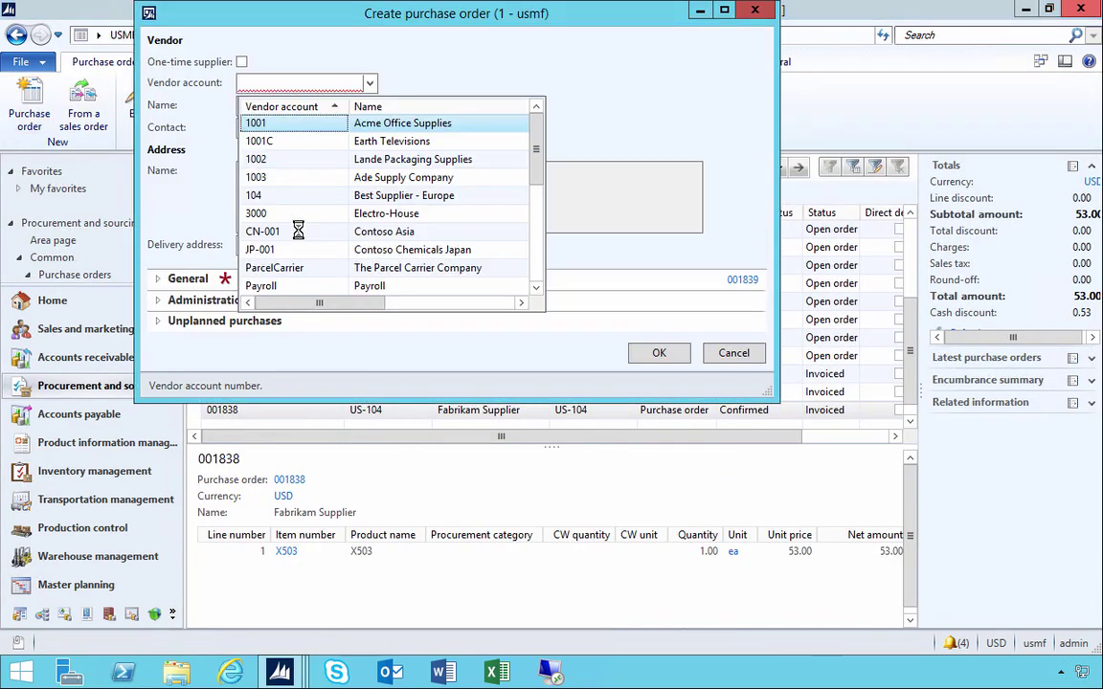
Create the purchase order for the vendor Fabrikam Supplier with warehouse 21.
click(274, 83)
text(US)
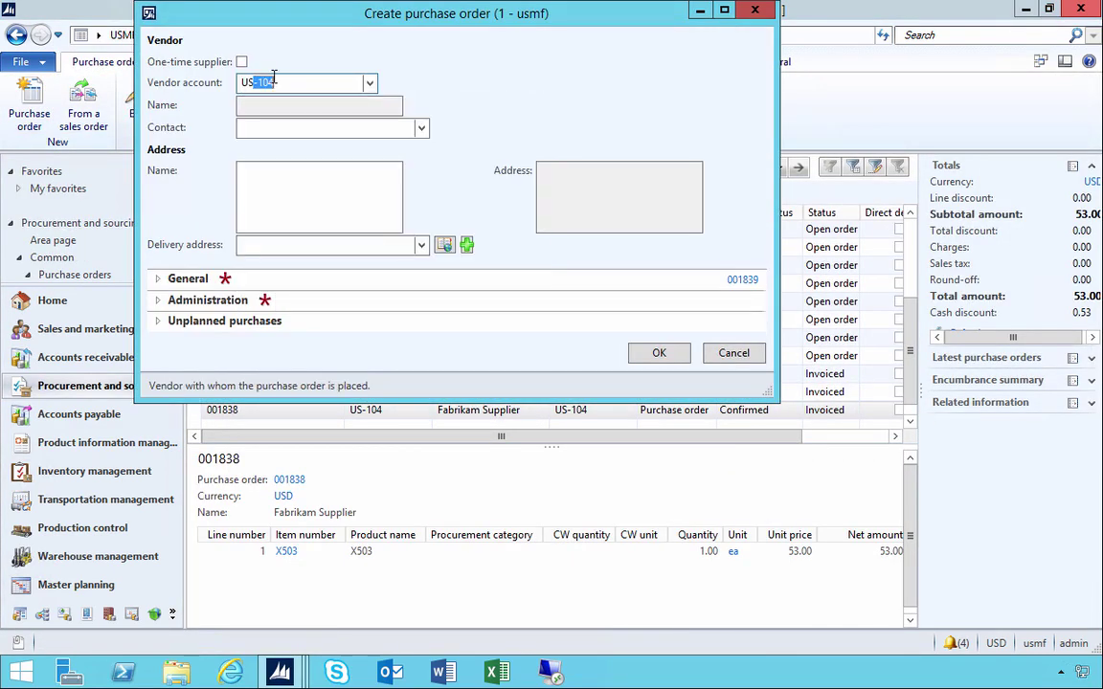
text(-10)
key(Tab)
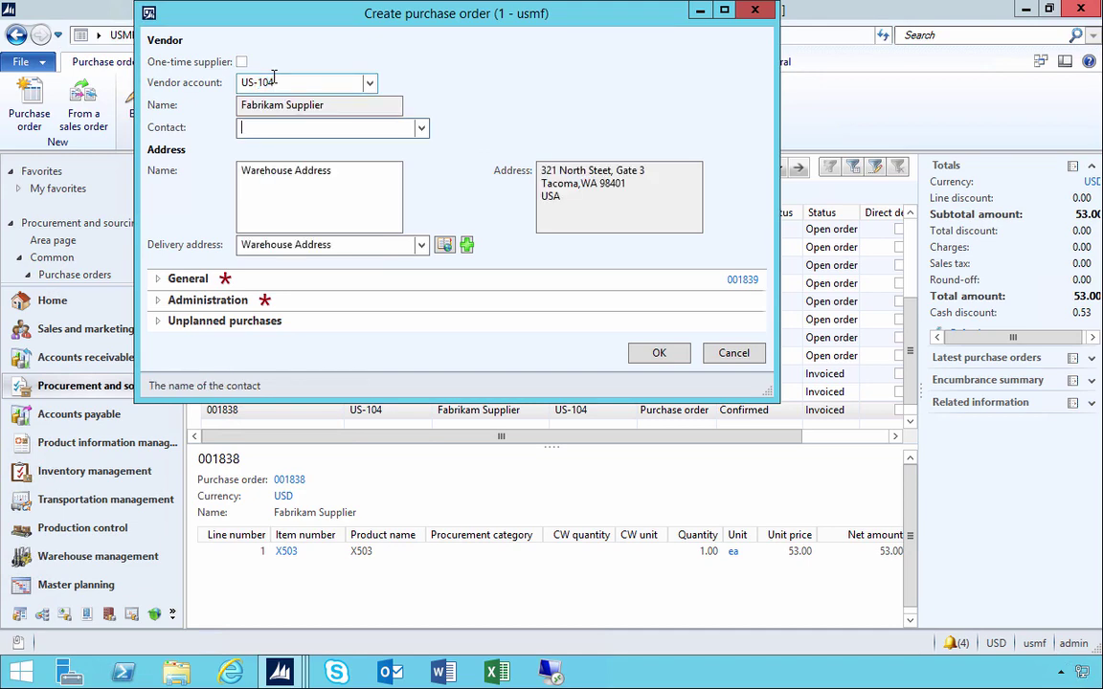
click(158, 280)
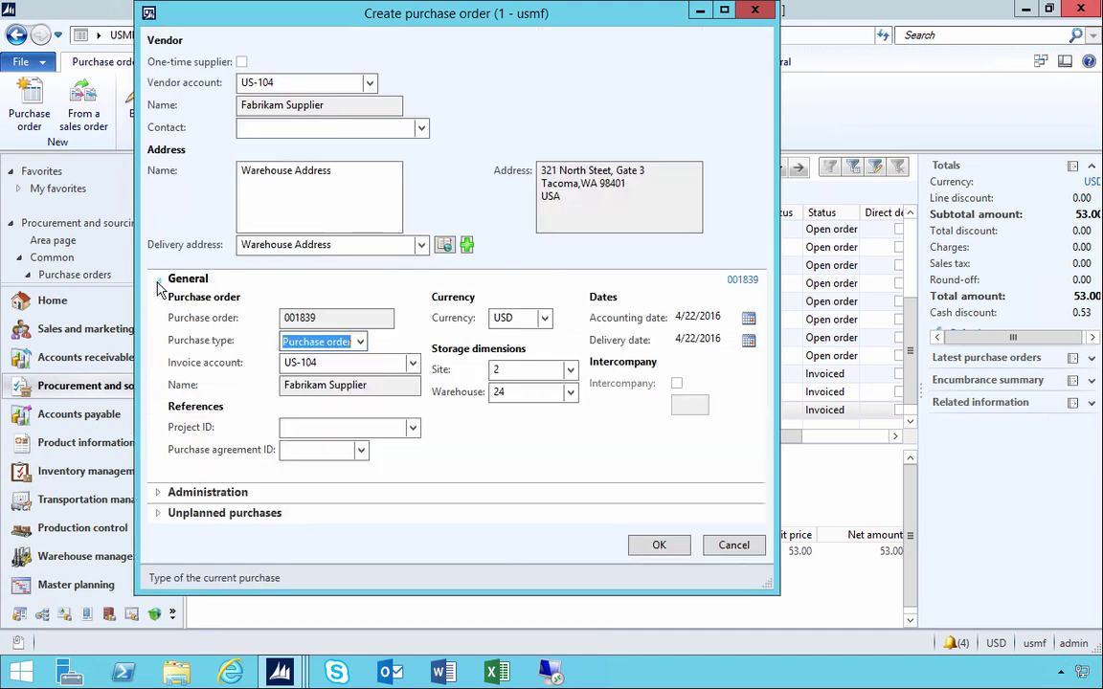
click(510, 395)
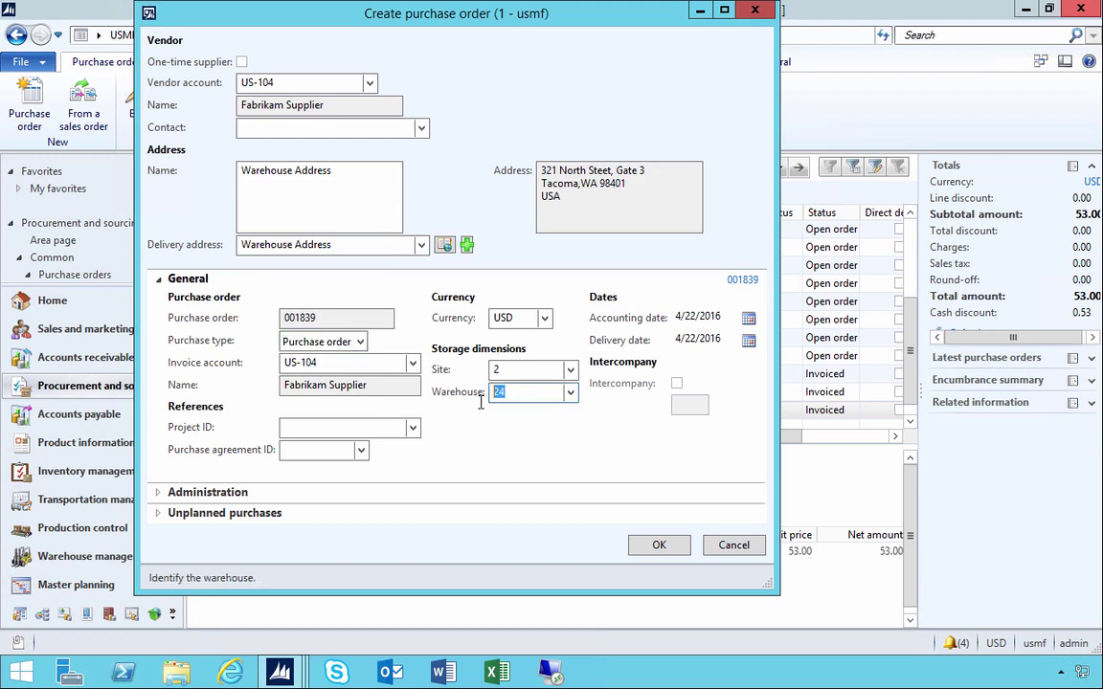
text(21)
key(Tab)
click(659, 546)
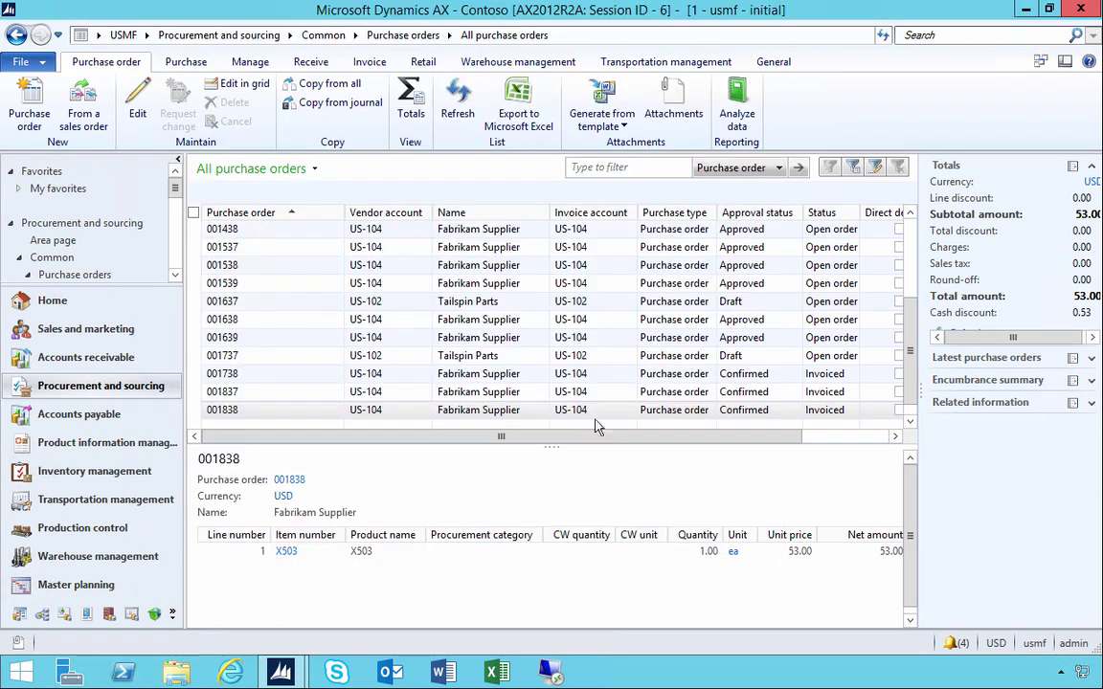
Maximize the purchase order form and enter item X504 on the first order line.
click(1046, 11)
text(X)
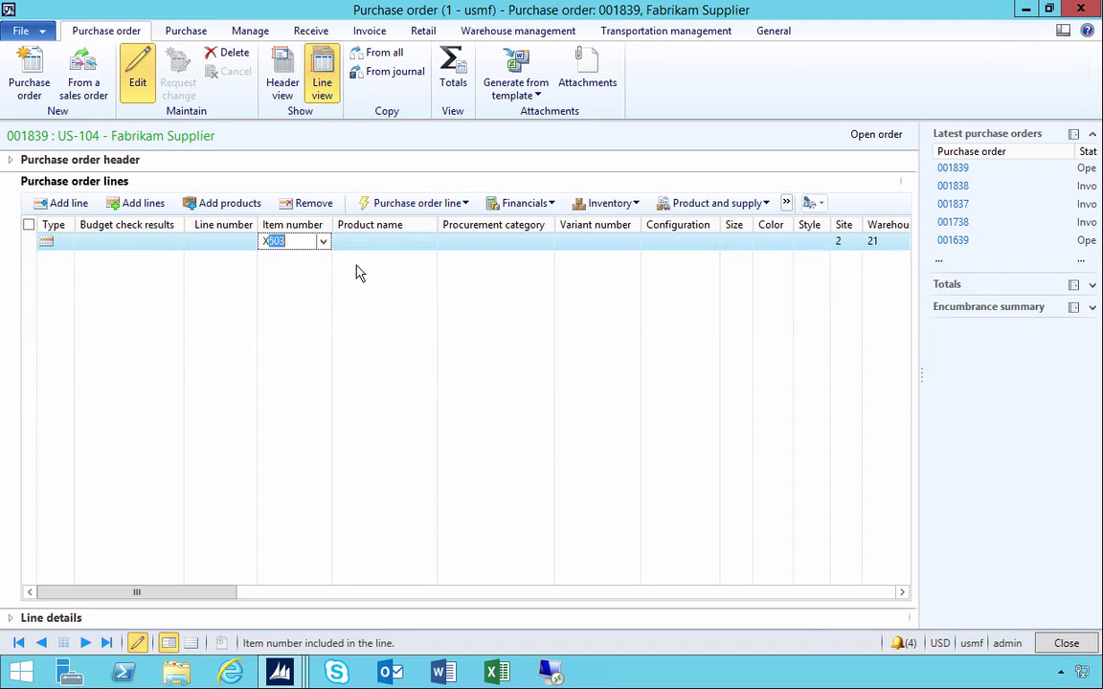
text(504)
key(Tab)
key(Tab)
key(Tab)
key(Tab)
key(Tab)
key(Tab)
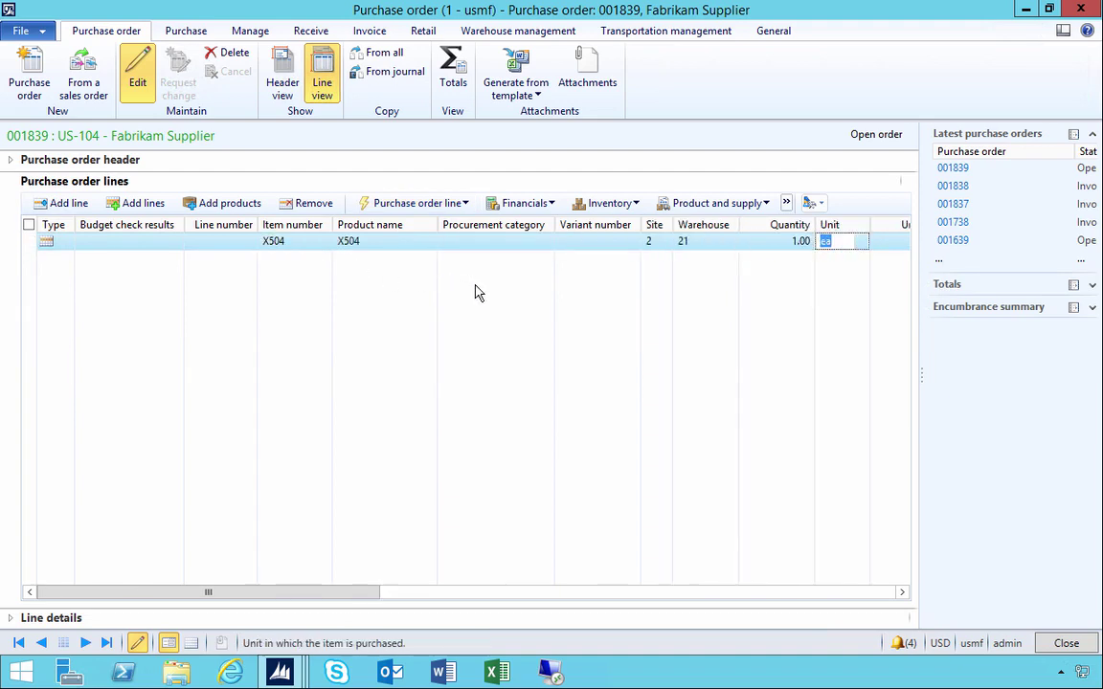
key(Tab)
key(Tab)
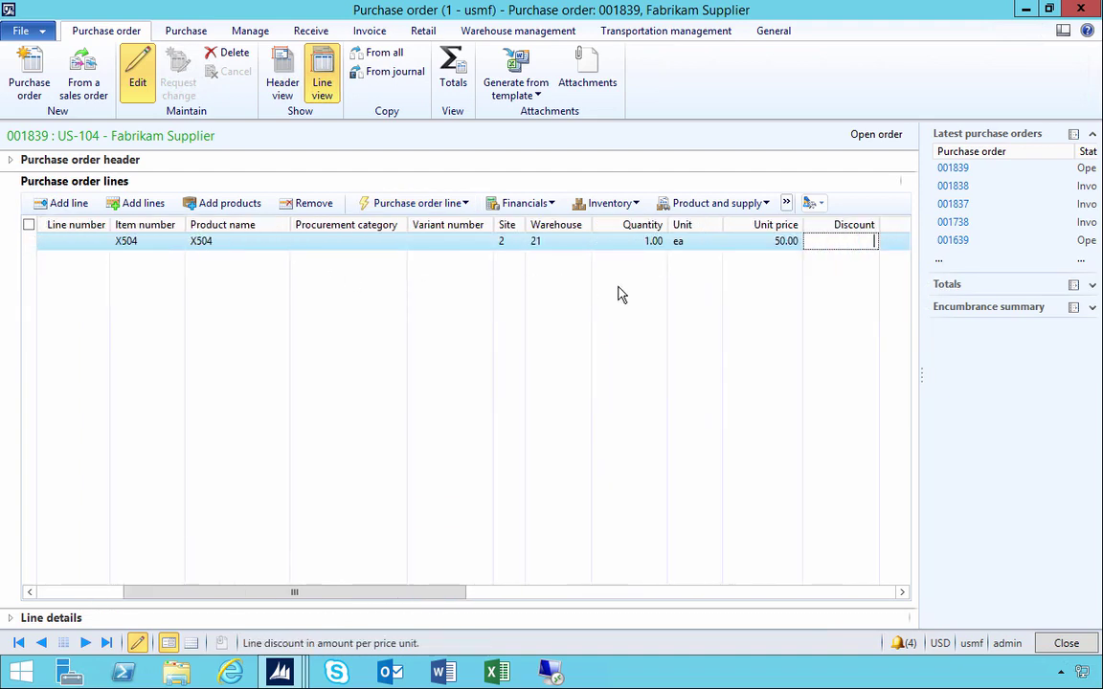
Set the unit price of the X504 line to 51.00 and confirm the purchase order.
click(763, 247)
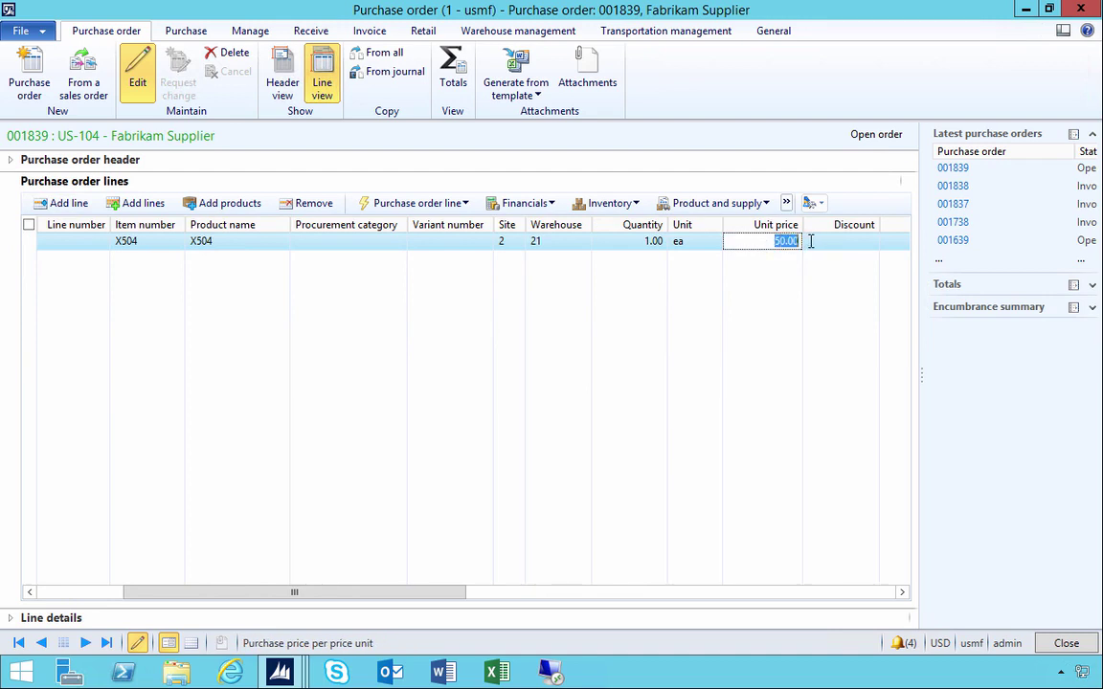
text(51)
click(810, 241)
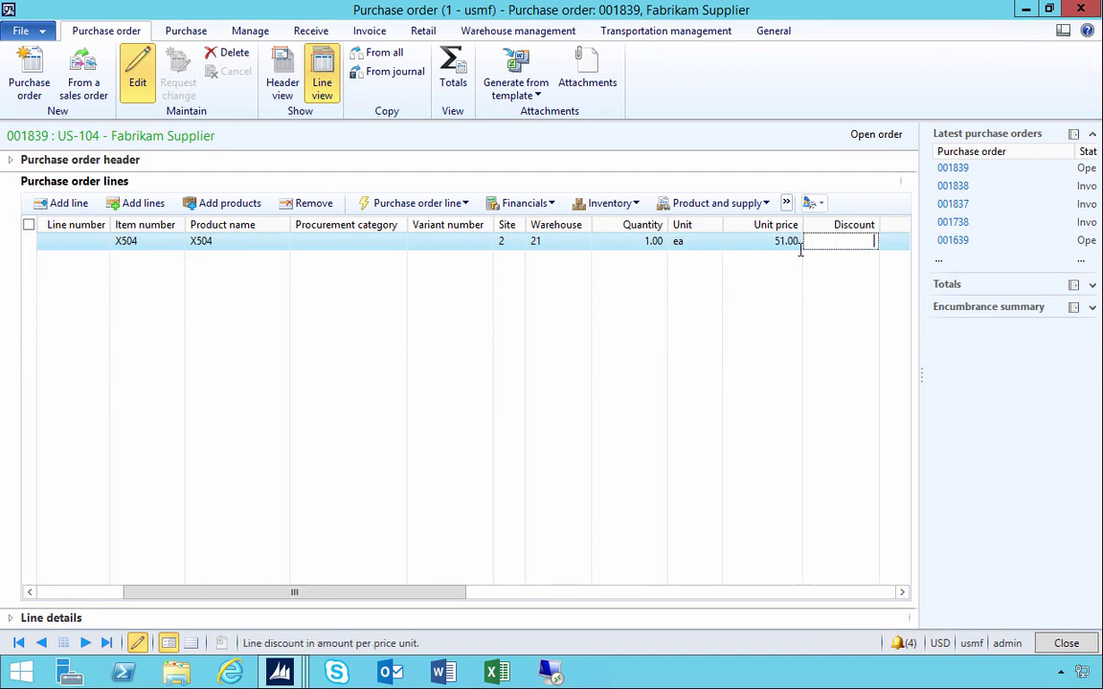
click(757, 246)
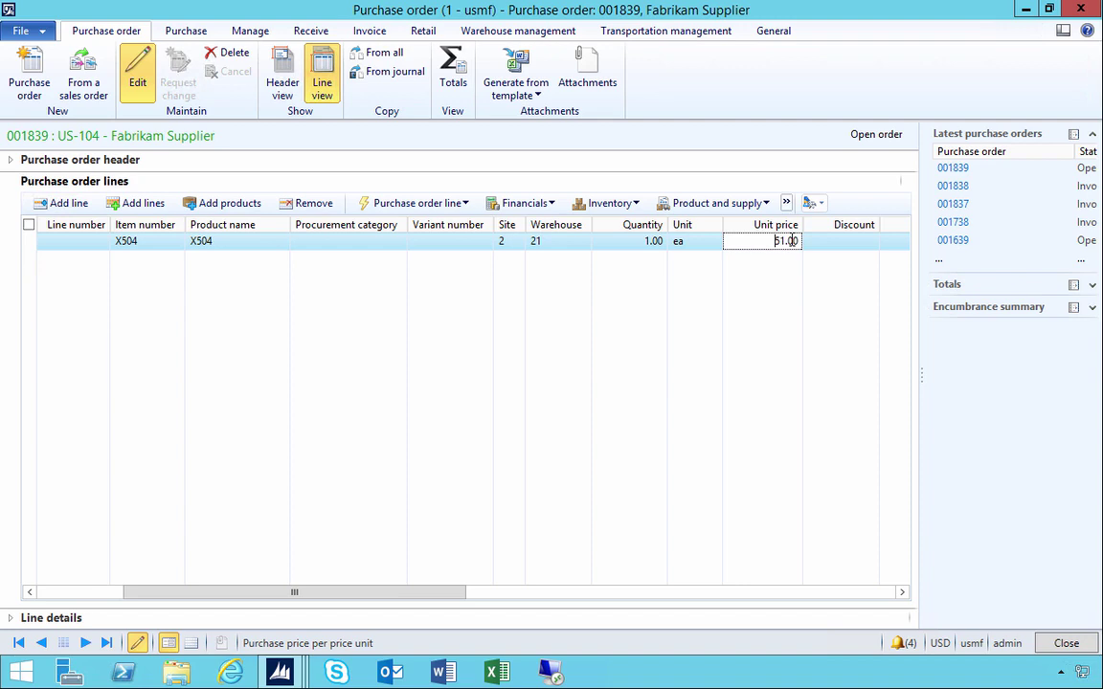
click(173, 29)
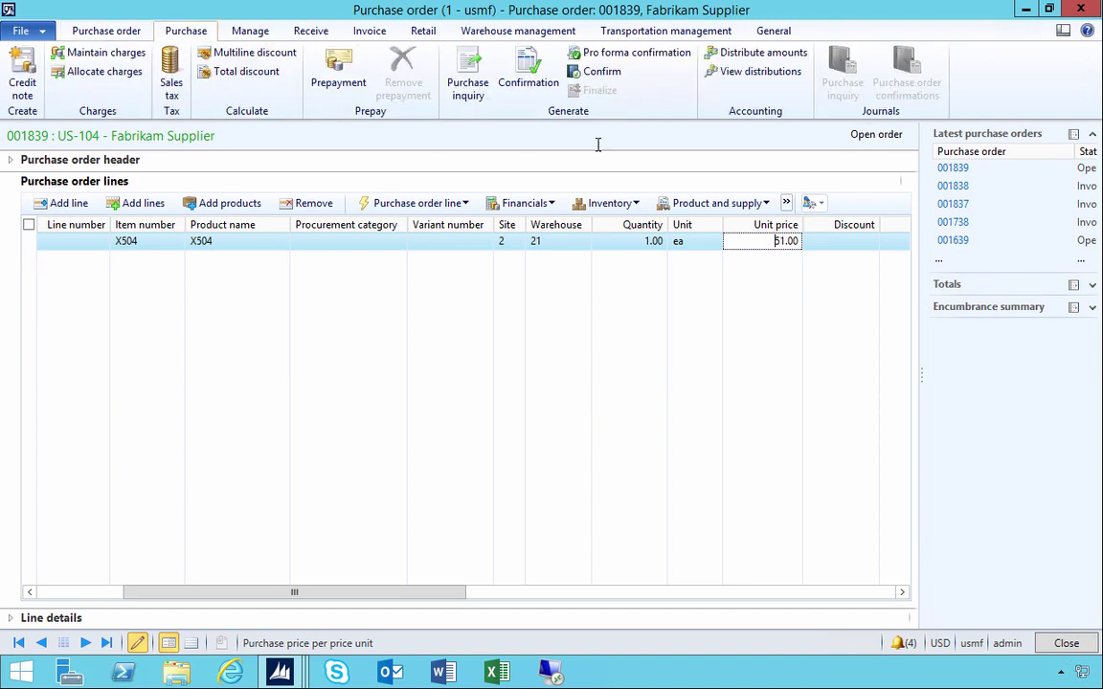
click(599, 74)
Post the product receipt for the X504 purchase order with product receipt number 3sf.
click(308, 30)
click(85, 93)
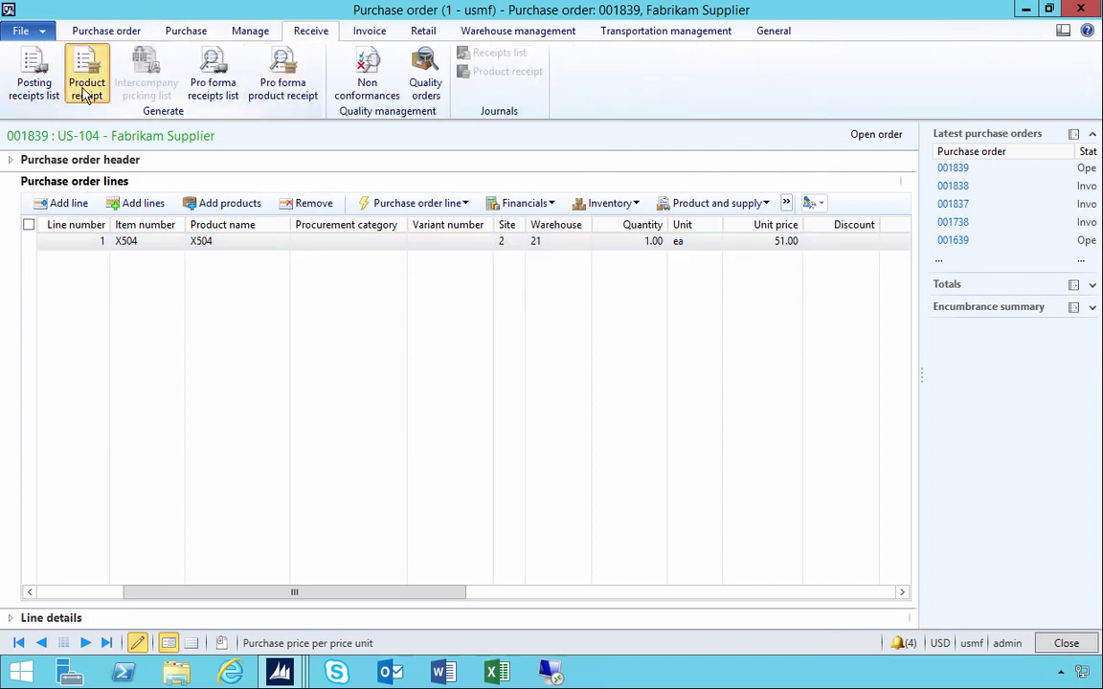
text(3sf)
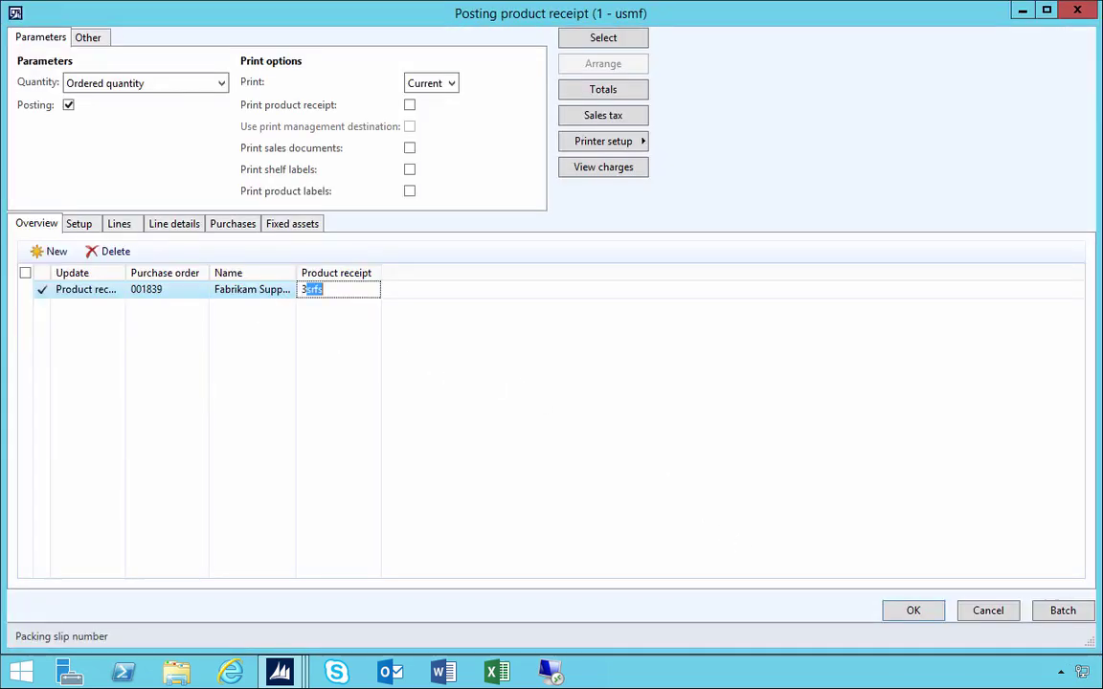
click(915, 612)
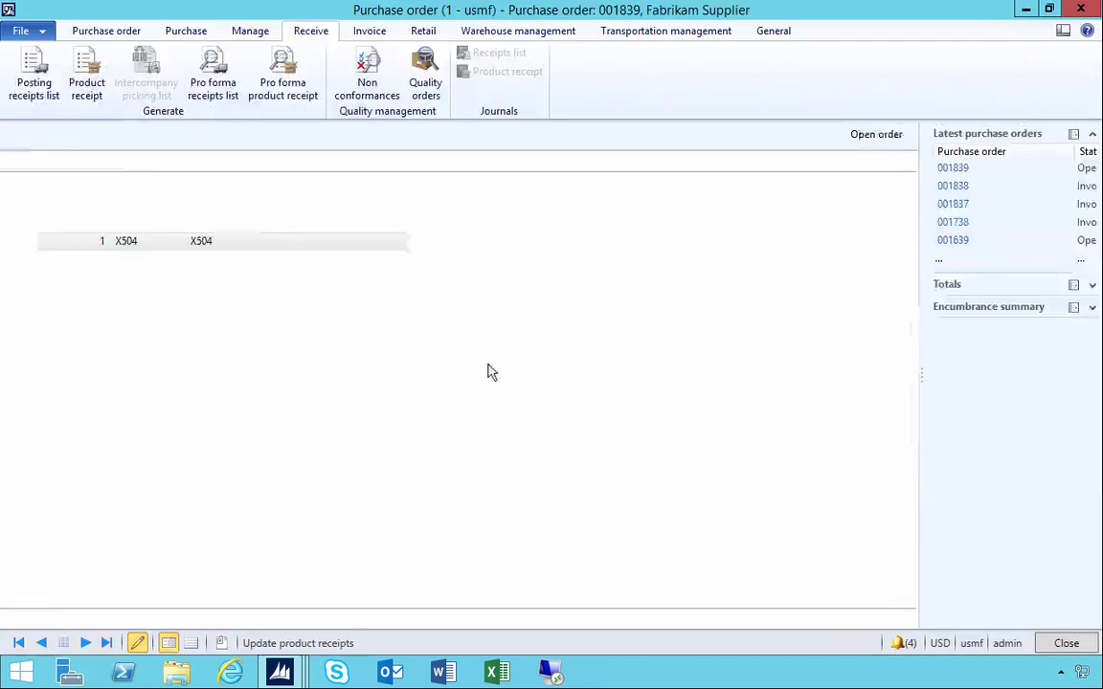
Create the vendor invoice for the received order with invoice number asdfsdf and post it.
click(368, 30)
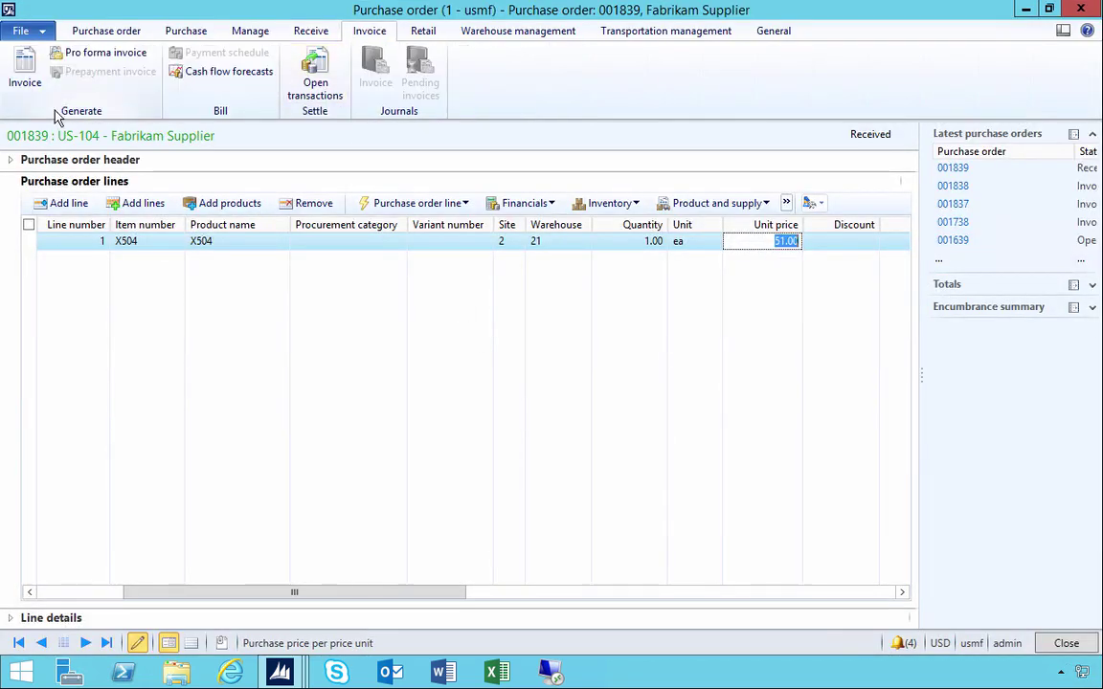
click(25, 69)
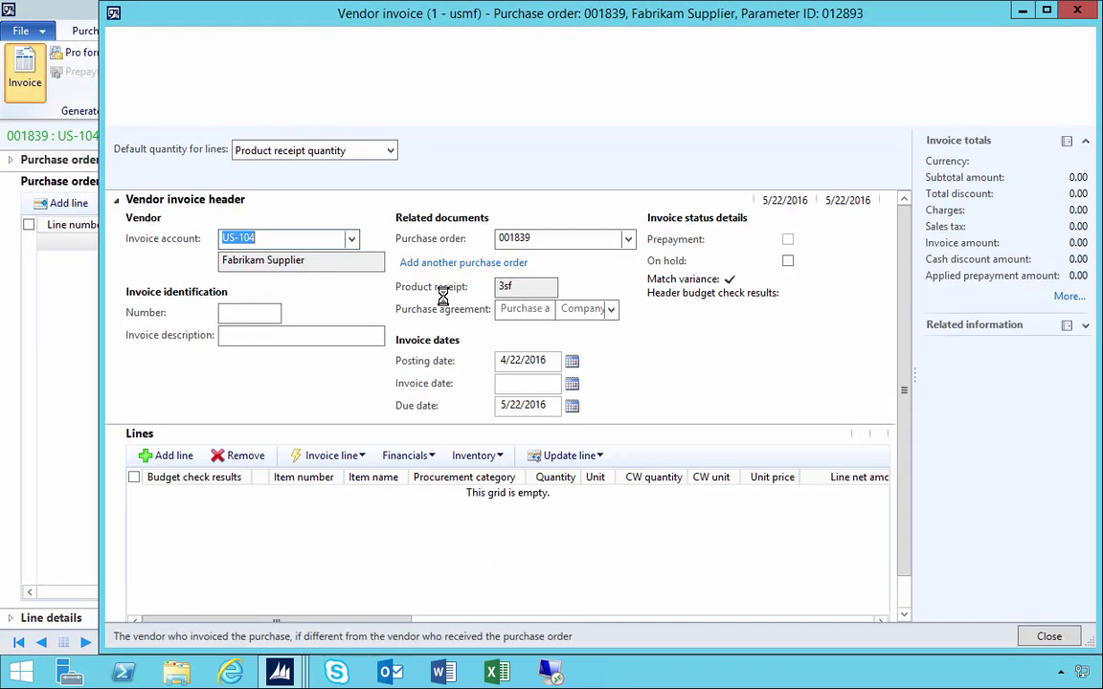
click(253, 311)
text(asdfsdf)
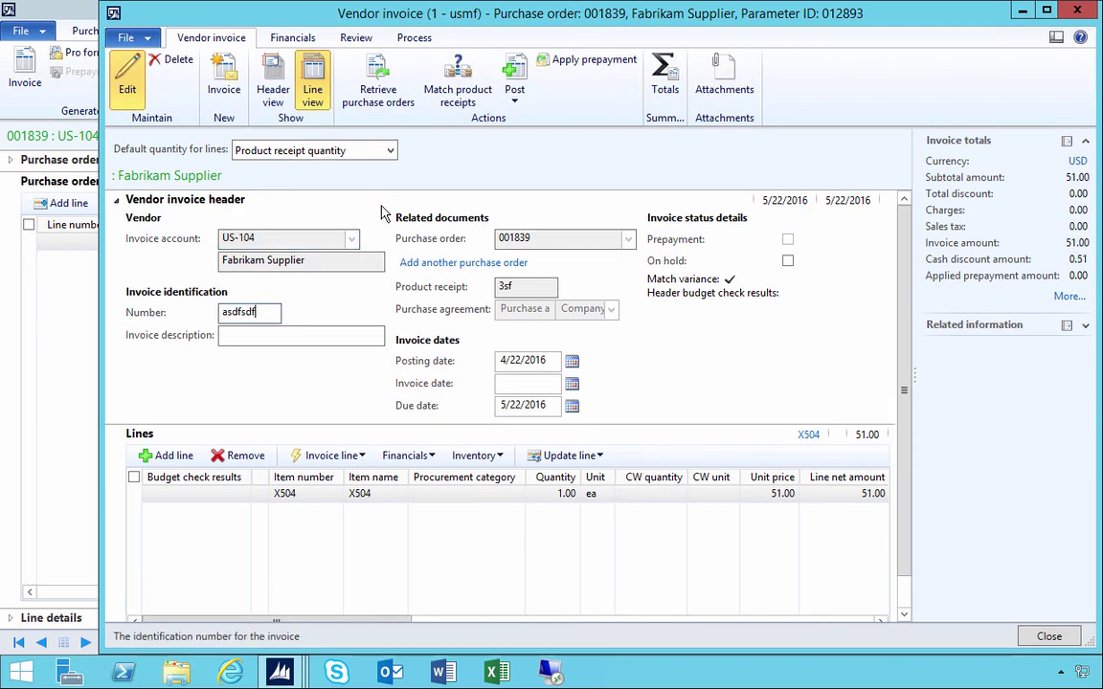
click(514, 84)
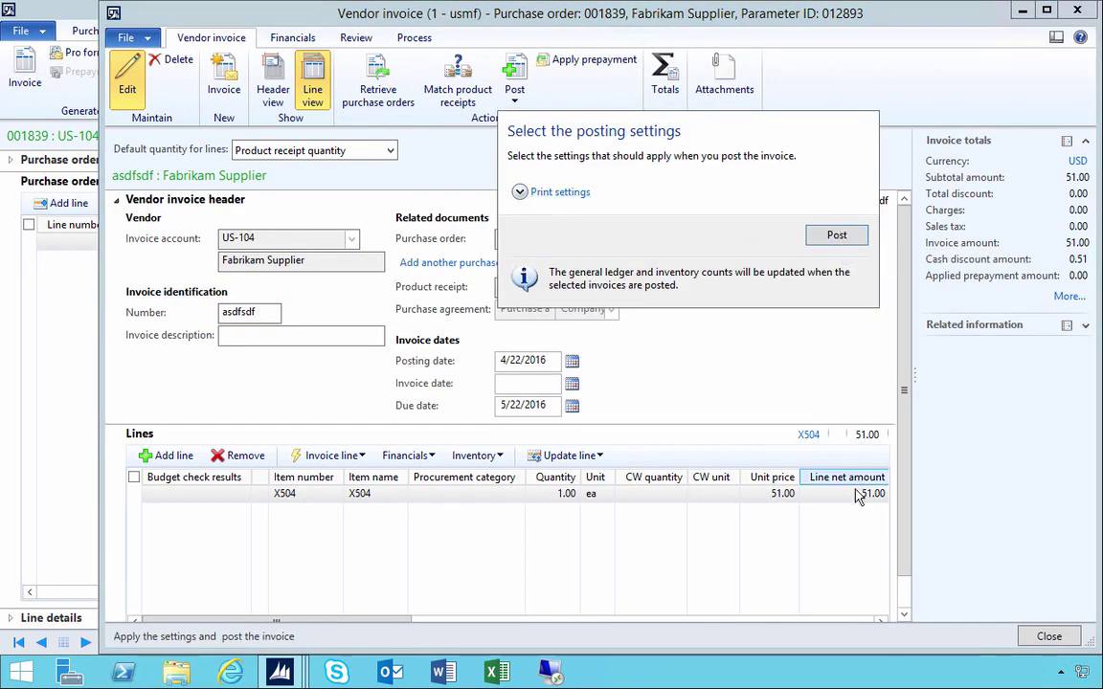
click(830, 243)
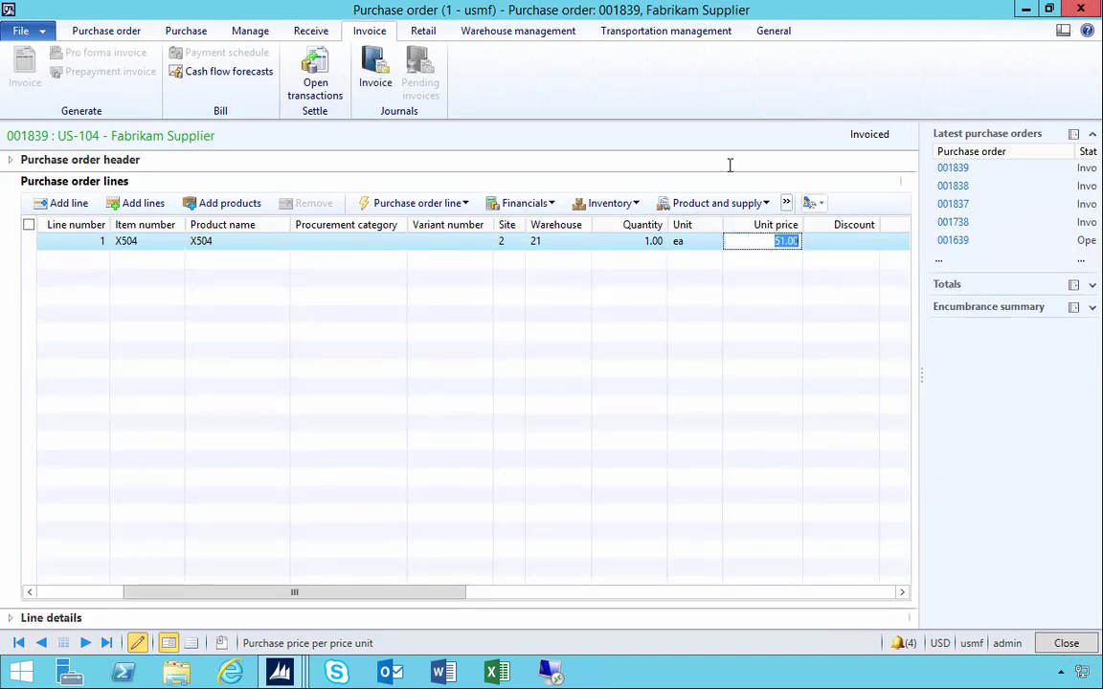
Open the released product details of X504 from the order line and check its purchase price and price update fields.
click(172, 246)
right_click(172, 246)
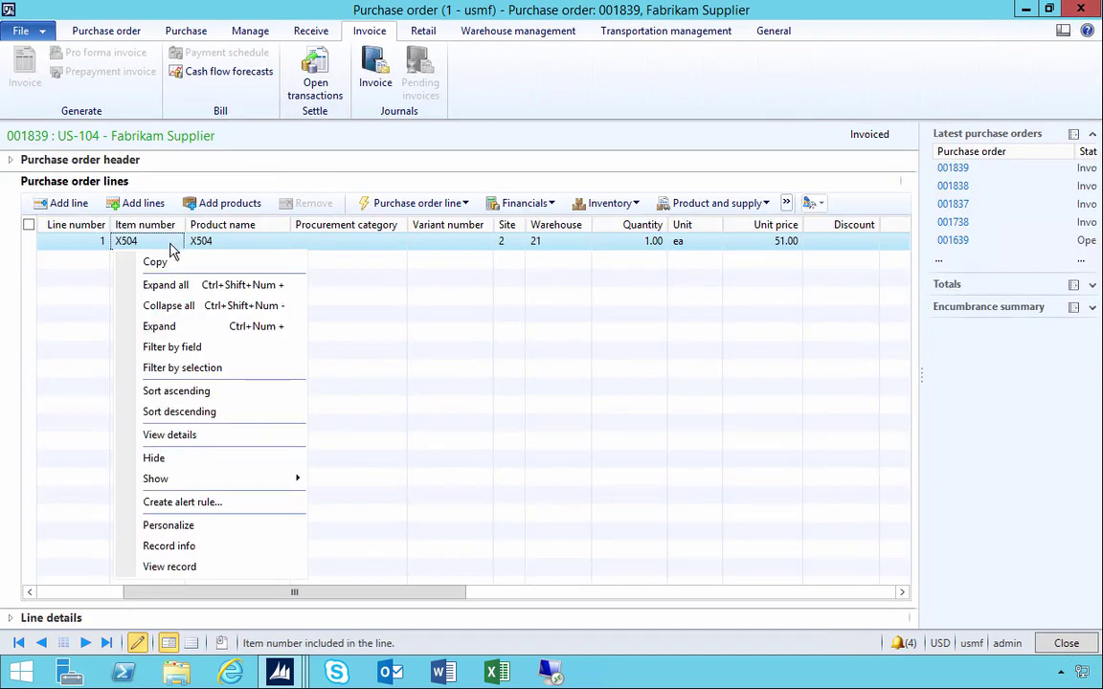
click(184, 446)
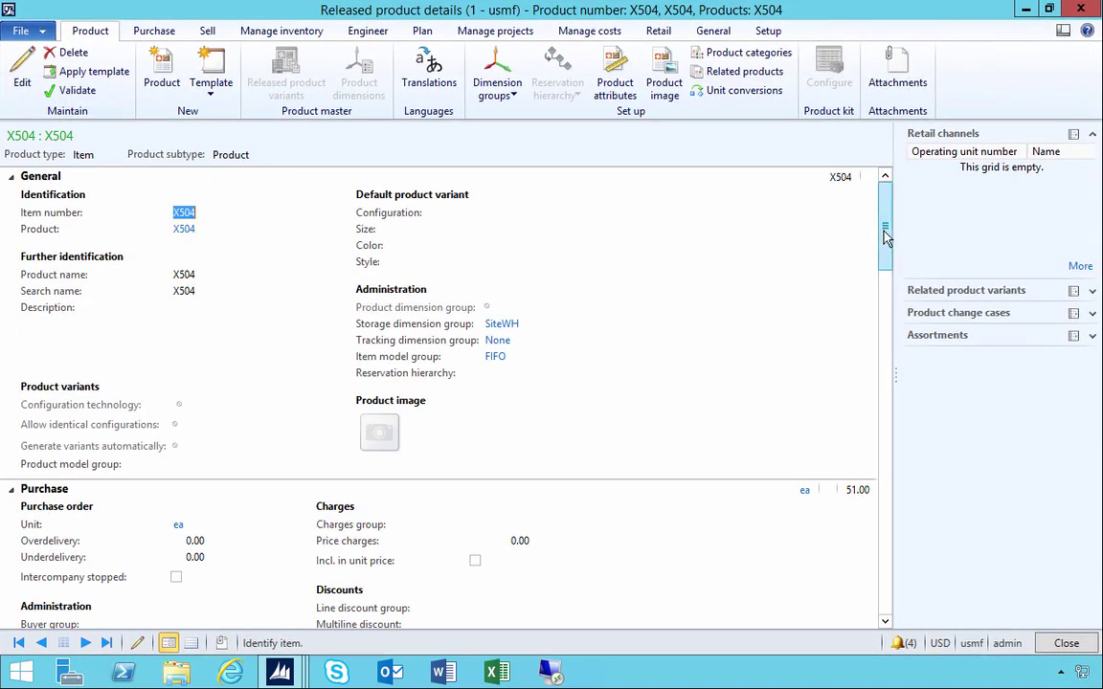
drag(885, 229, 898, 307)
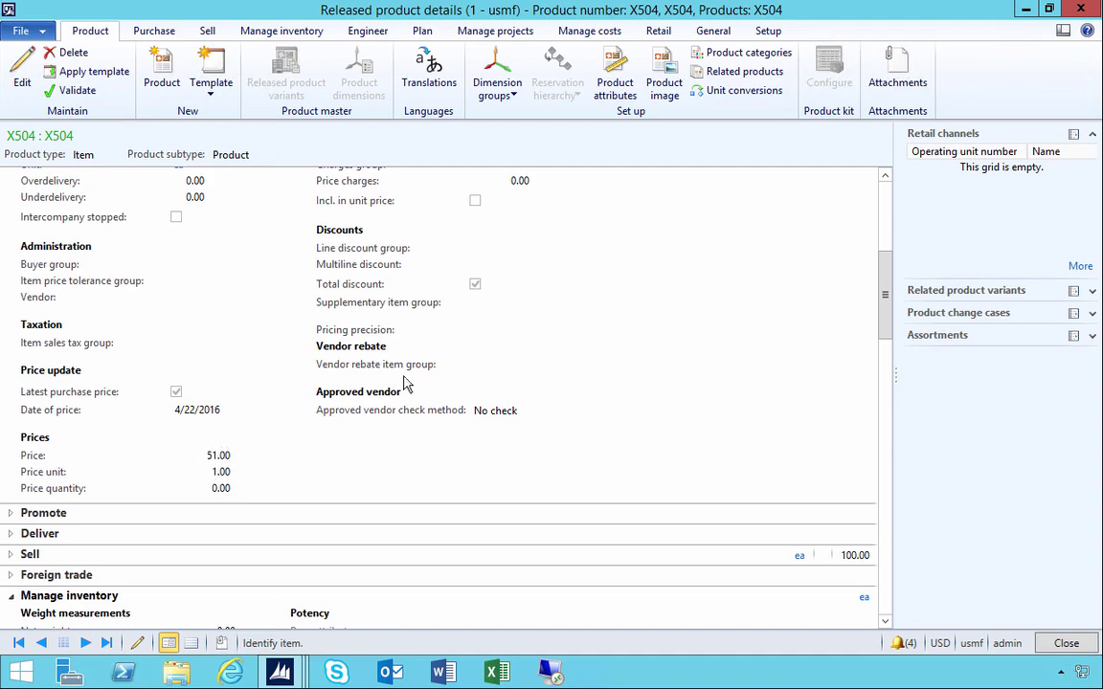
View the active item prices of X504 and close the item price form.
click(588, 31)
click(19, 74)
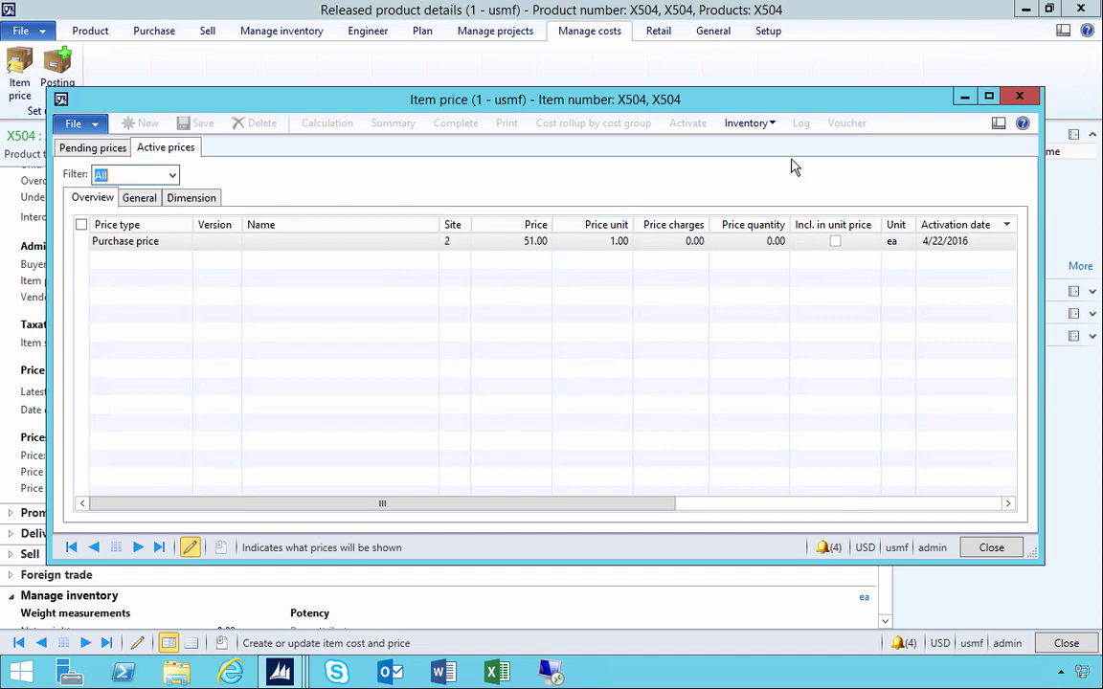
click(1021, 99)
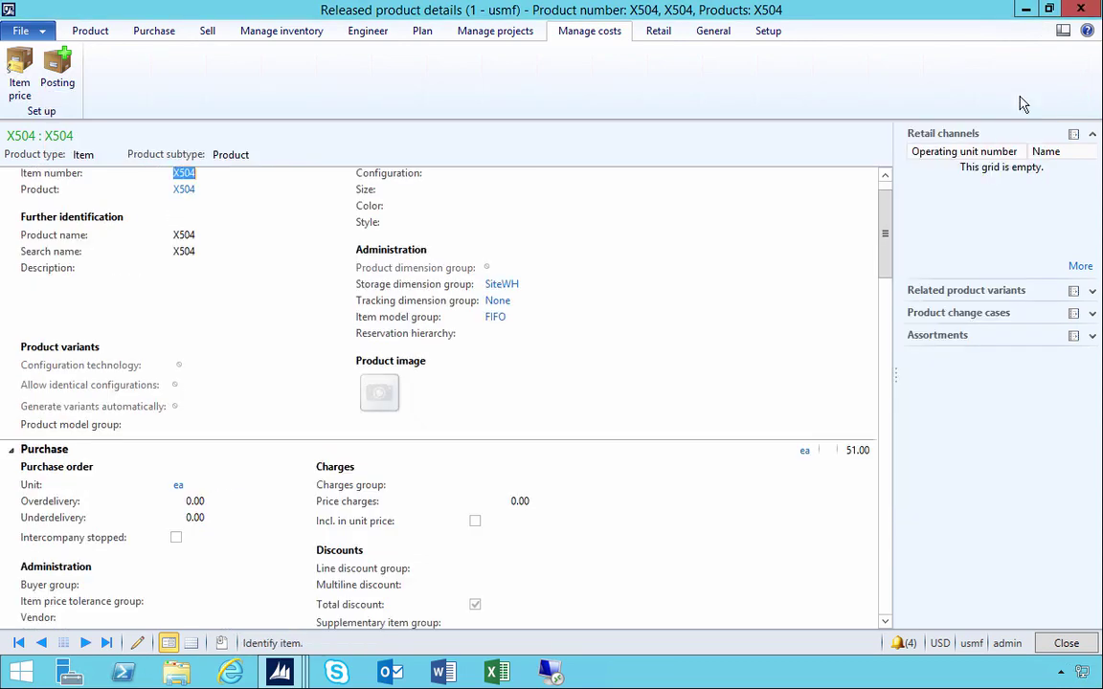
Check the Last price history setting in the Inventory and warehouse management parameters and return to the X504 product details.
click(277, 672)
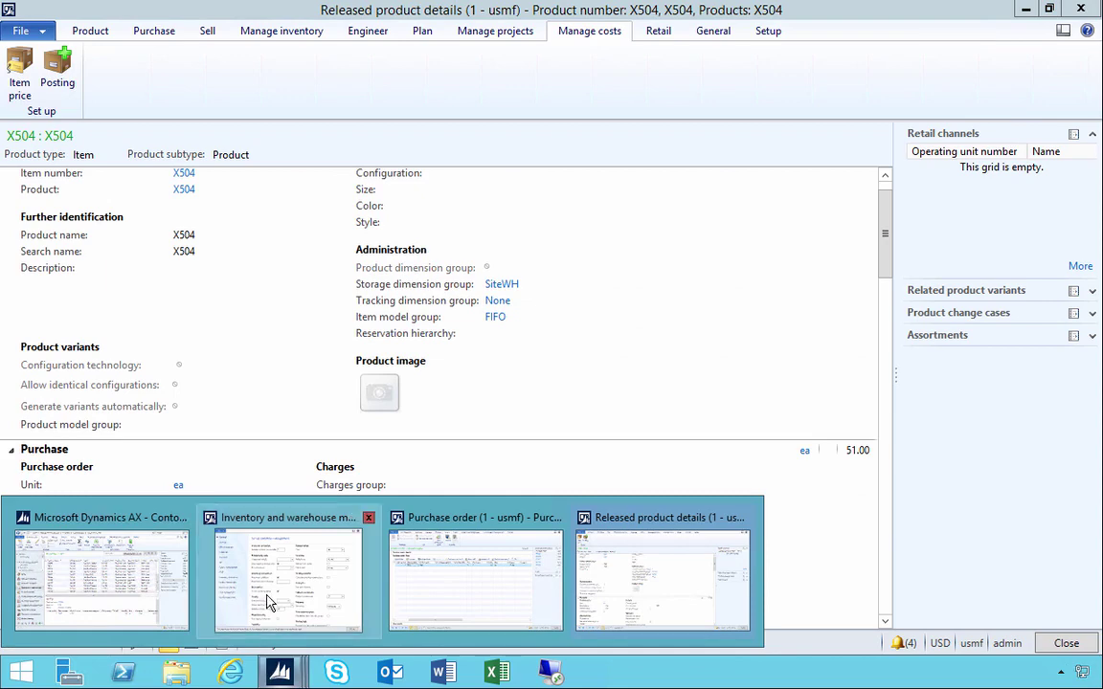
click(228, 601)
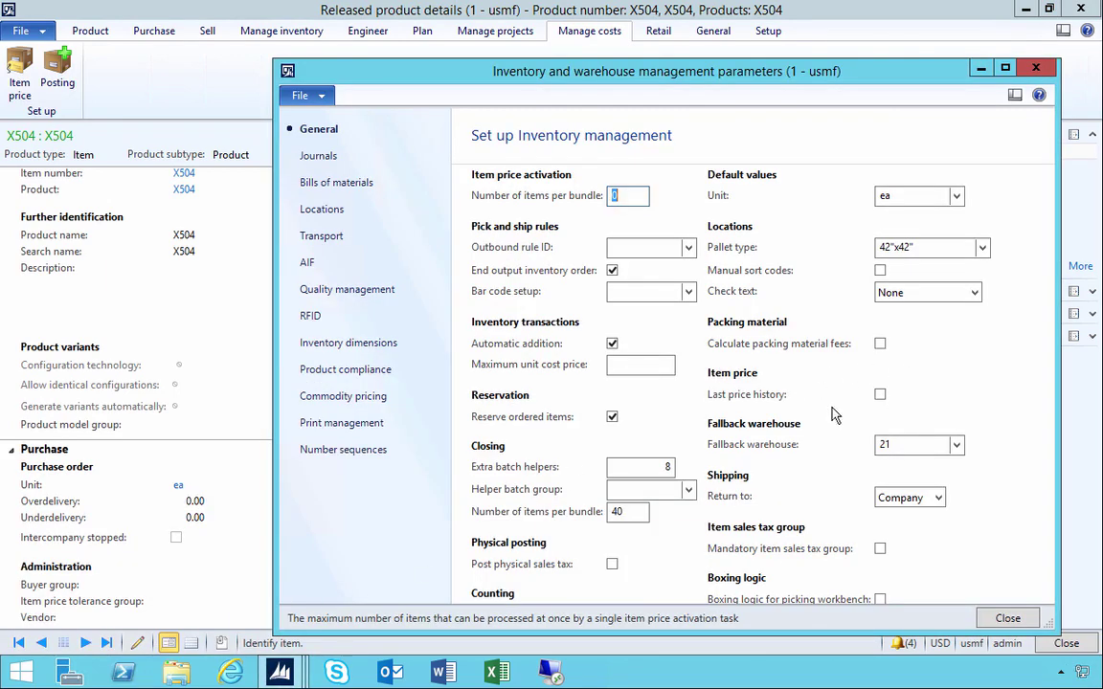
mouse_move(287, 674)
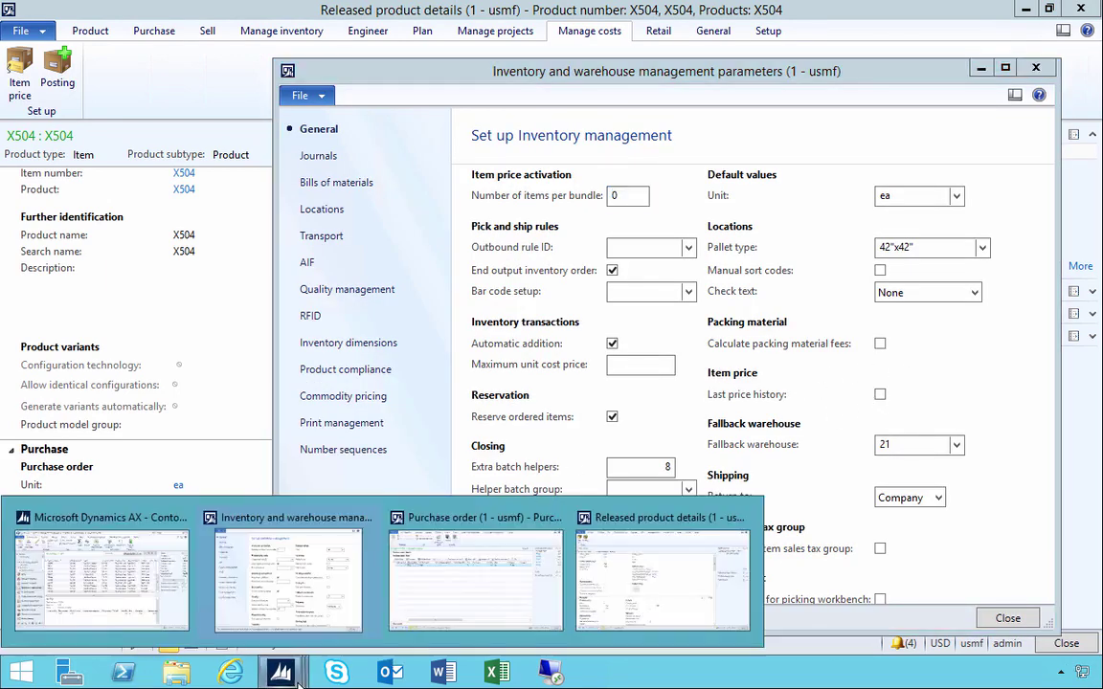
click(657, 594)
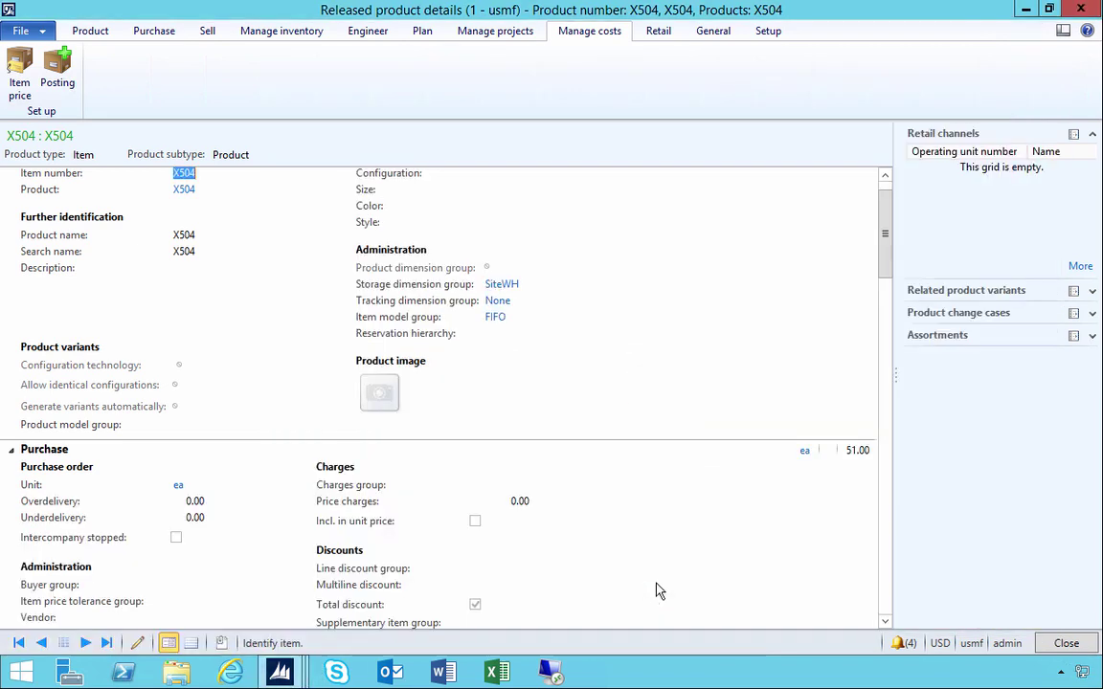
Review the active purchase price entry of X504 once more and close the released product details.
click(19, 86)
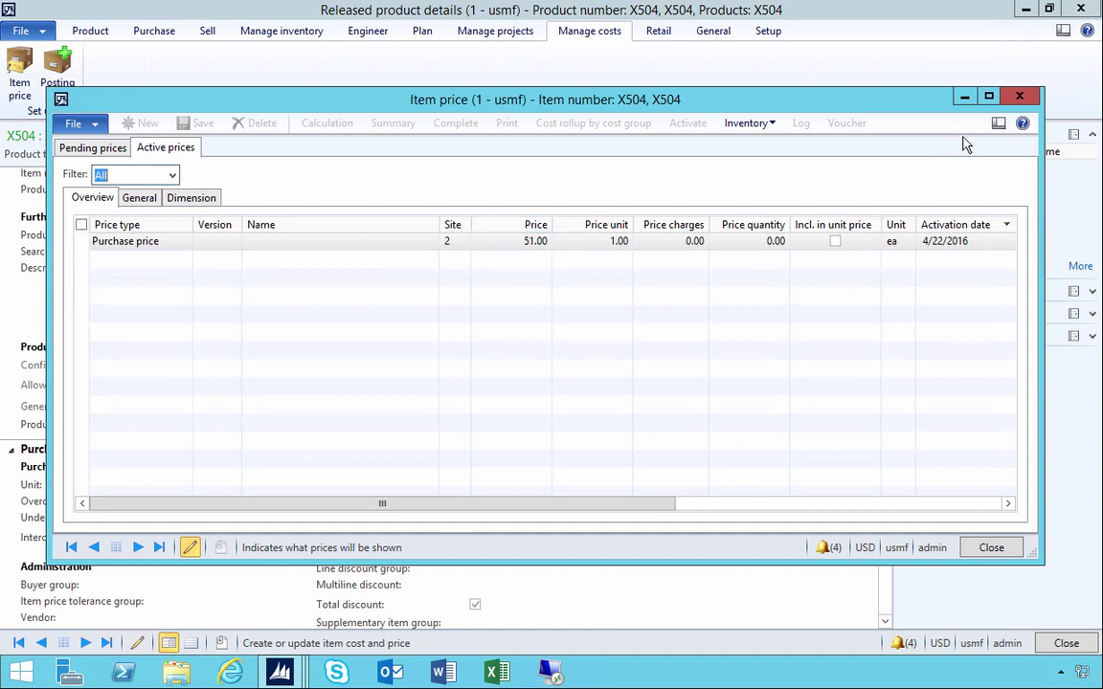
click(1017, 97)
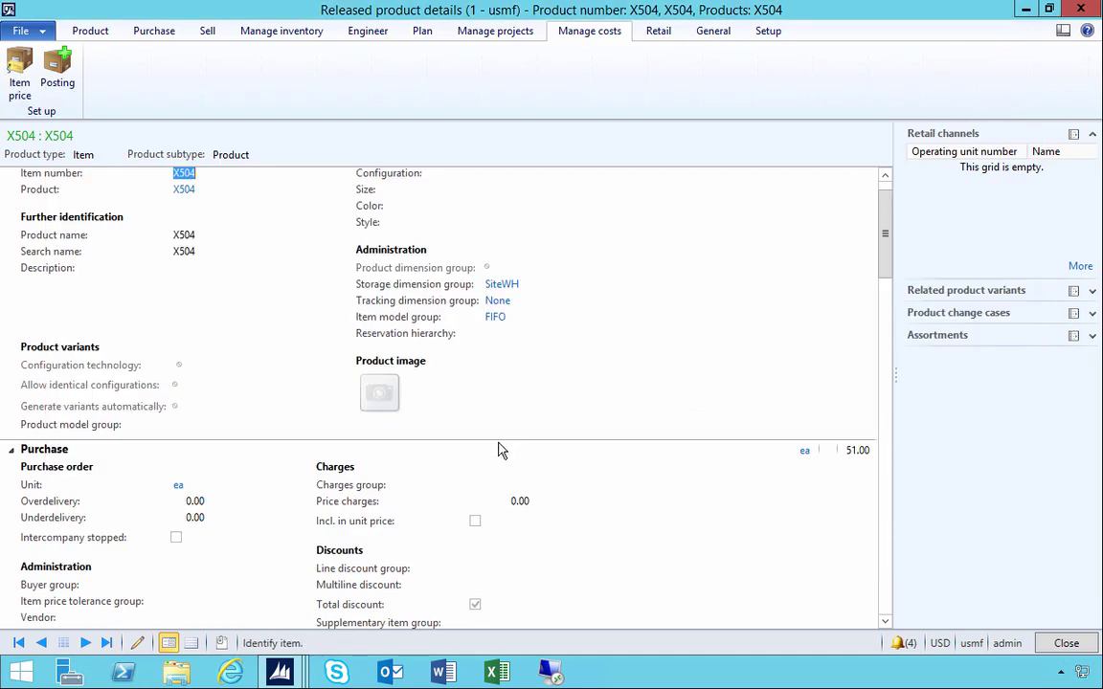
click(1080, 9)
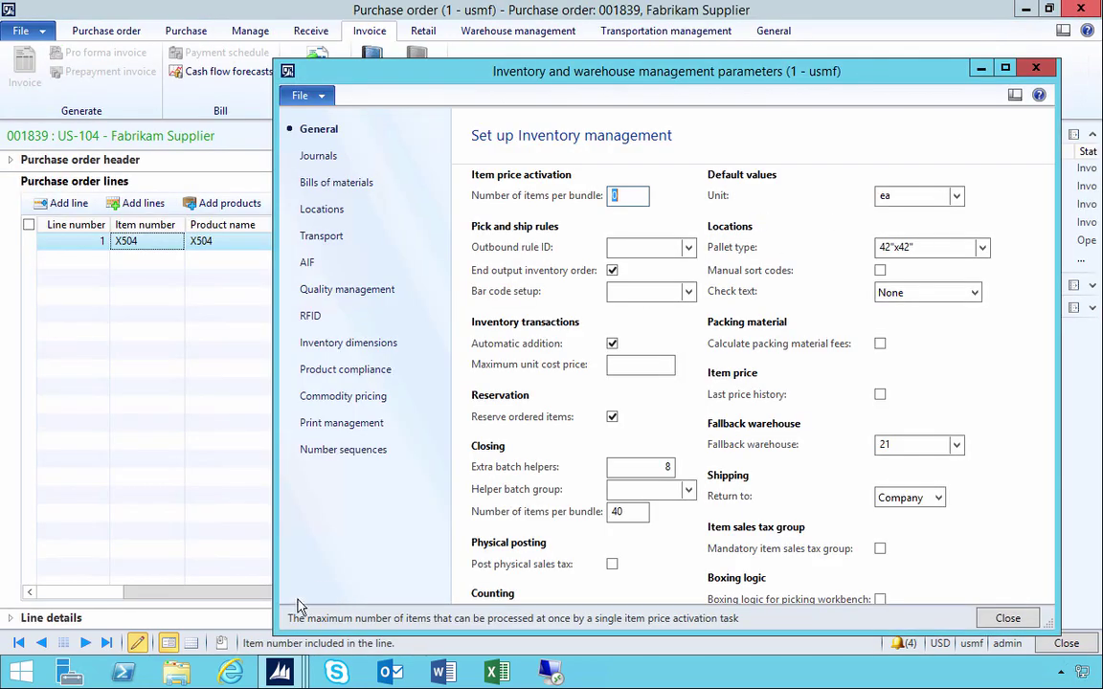
Close the invoiced purchase order and start a new purchase order from the list of all purchase orders.
mouse_move(280, 673)
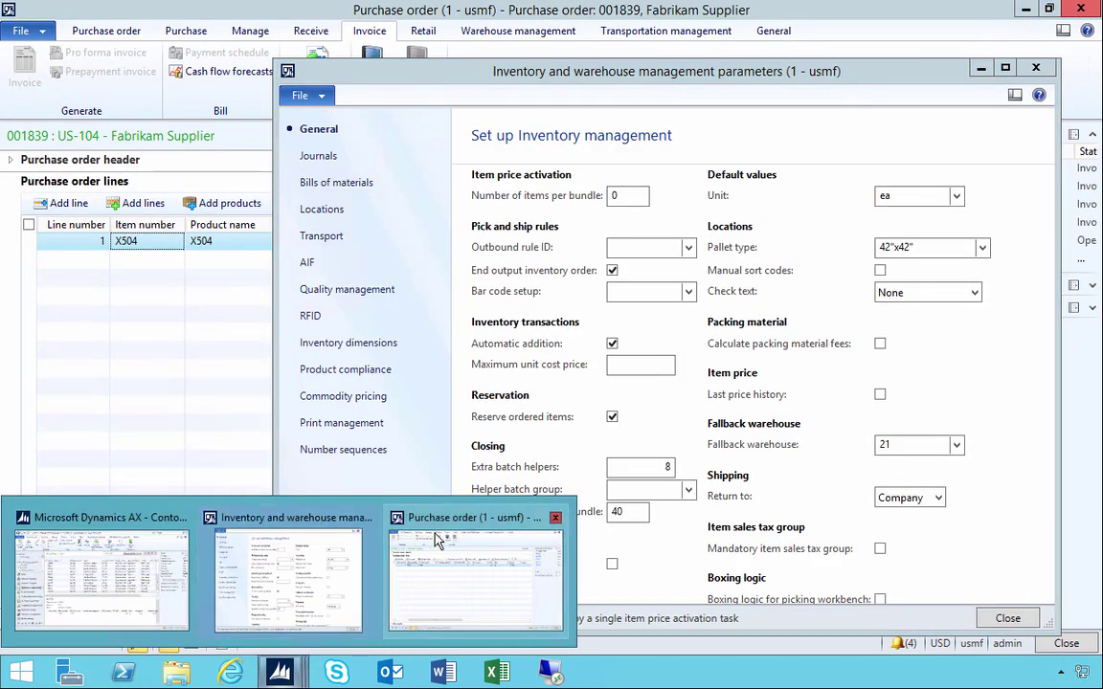
click(555, 517)
click(155, 527)
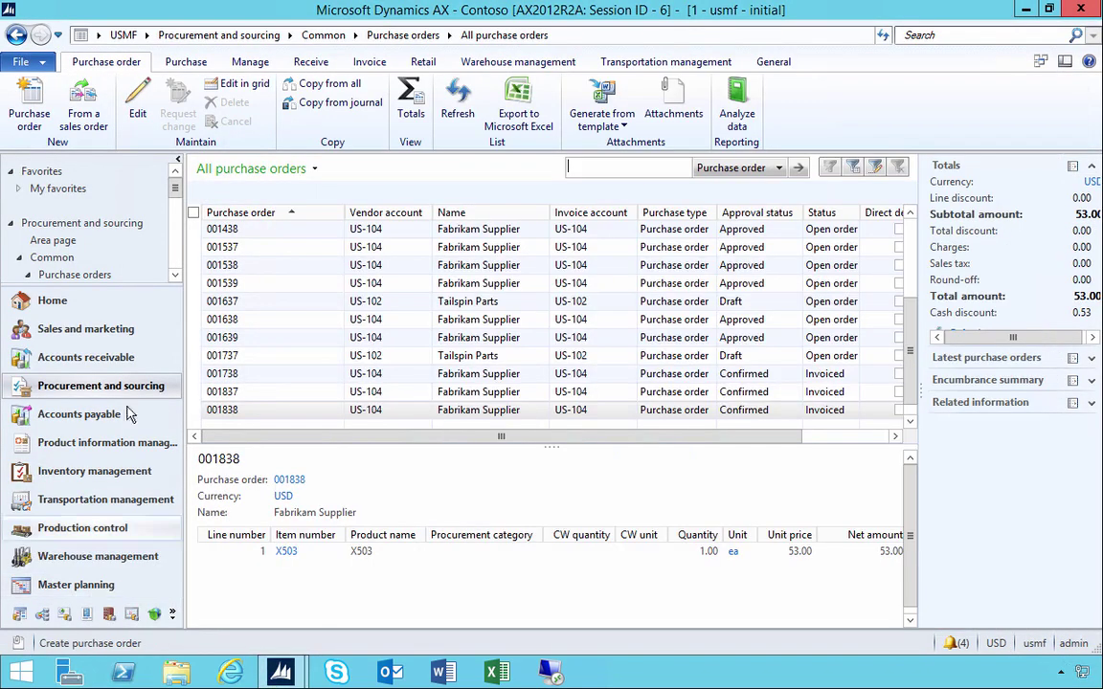
click(28, 101)
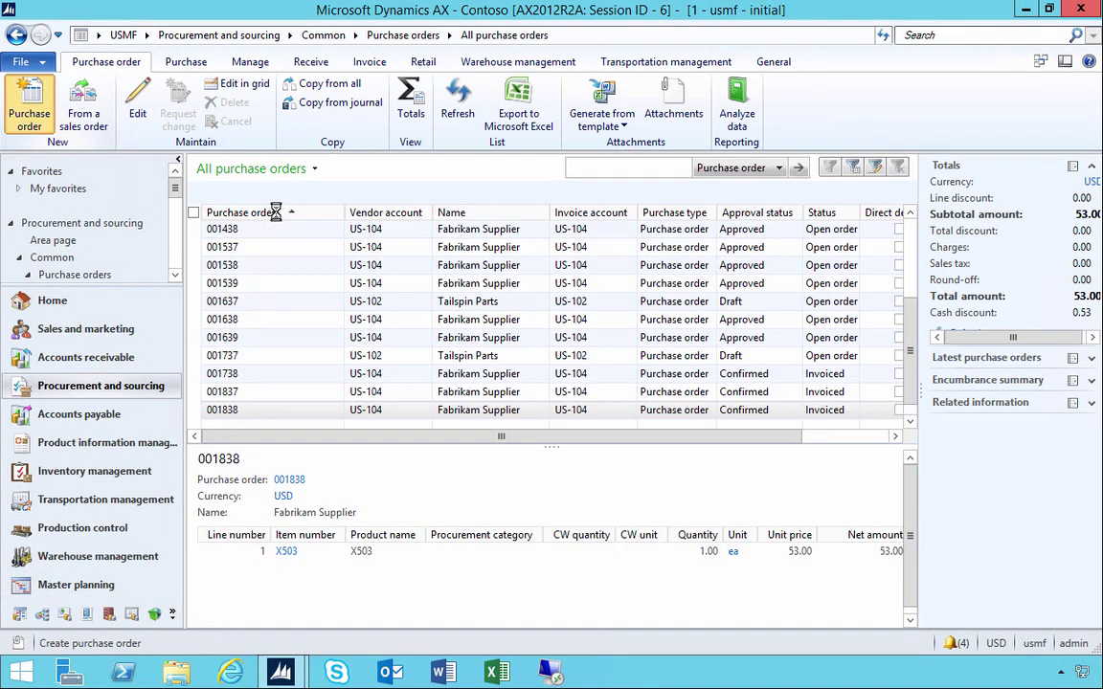
Create the new purchase order for Fabrikam Supplier with site 2 and warehouse 21.
click(288, 86)
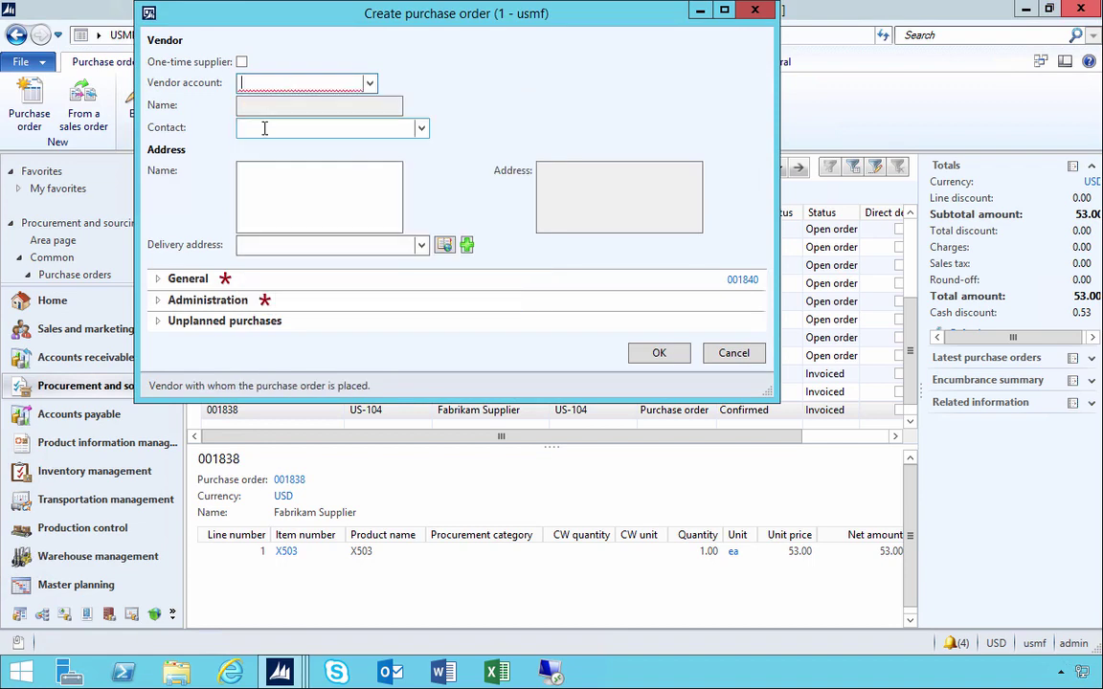
text(US-104)
key(Tab)
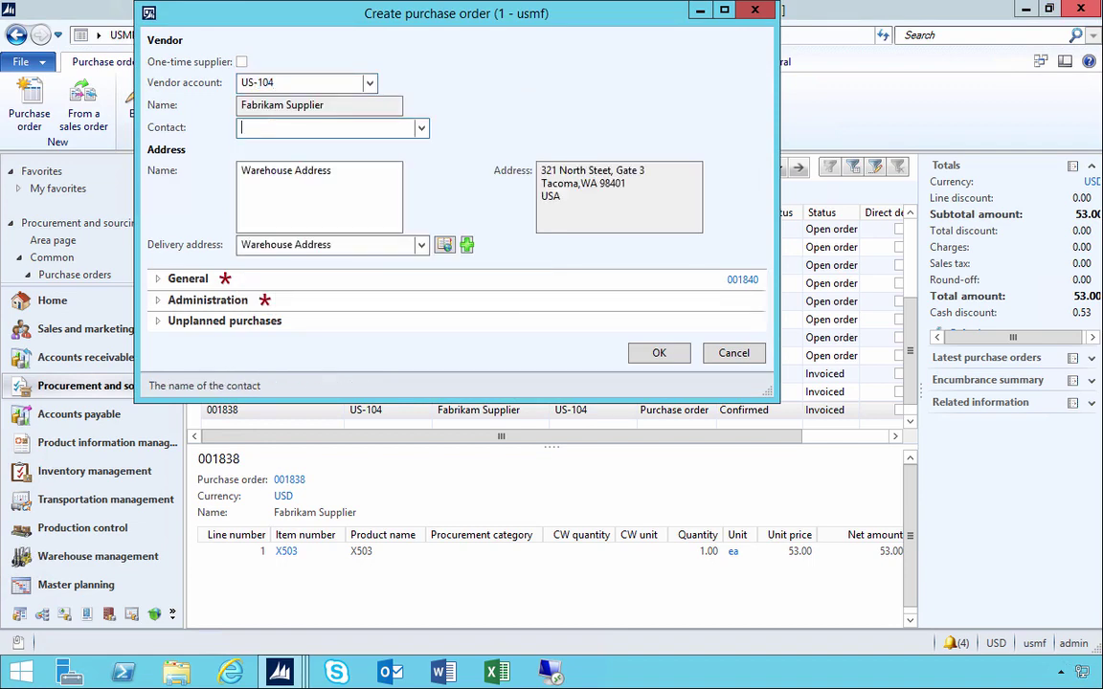
click(188, 278)
click(508, 391)
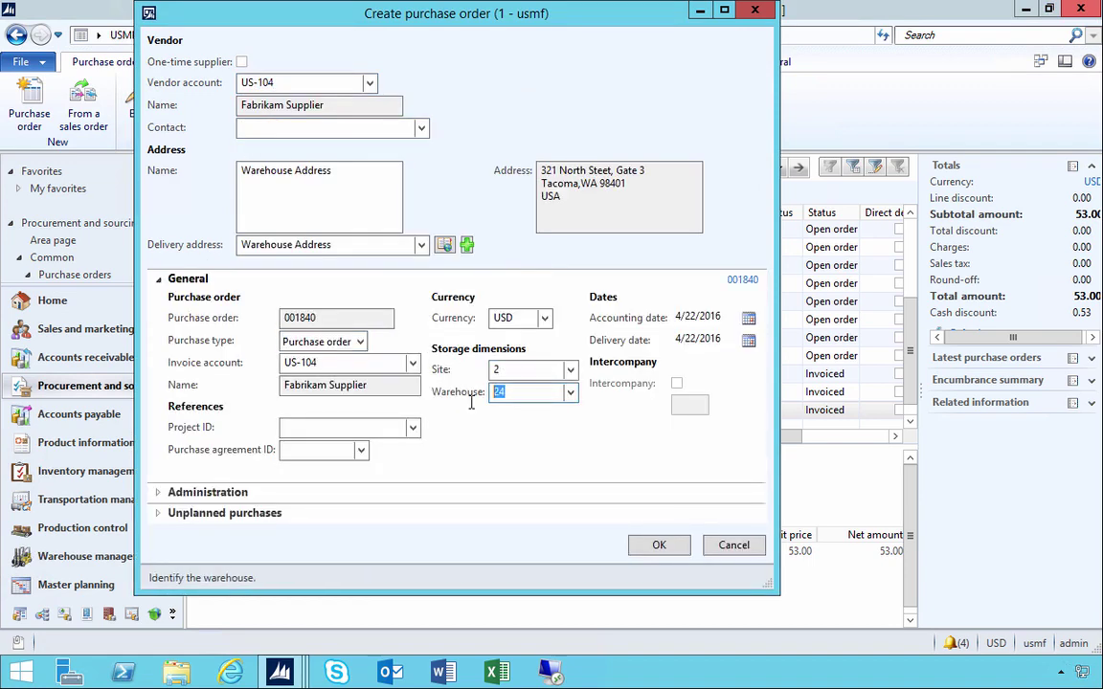
click(659, 545)
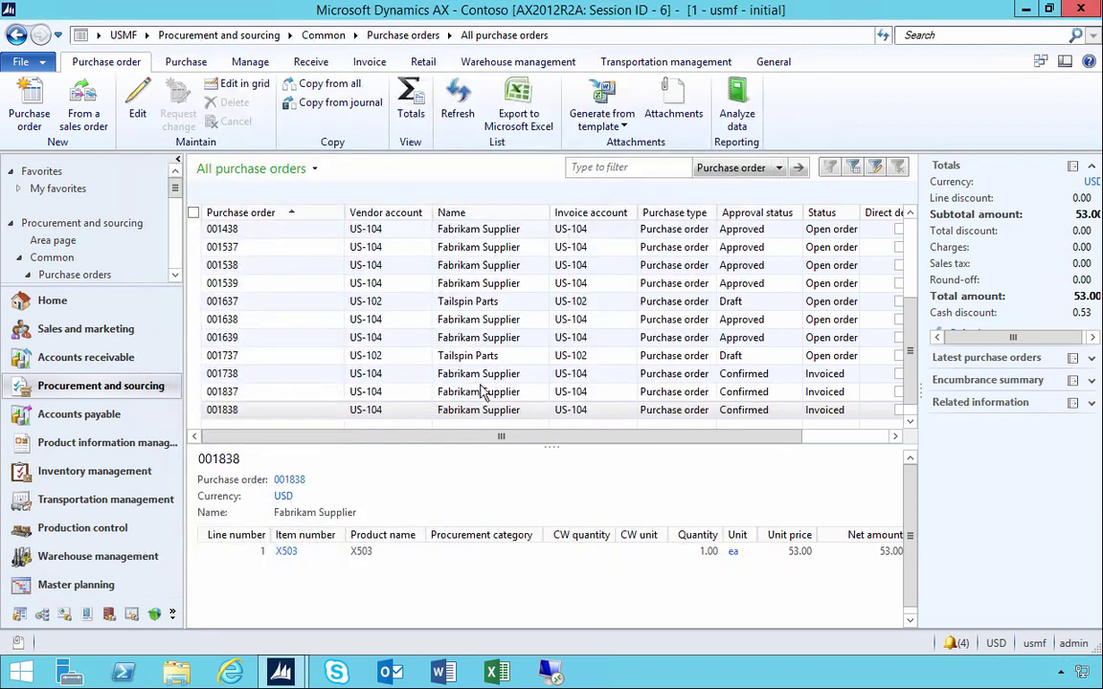
Enter item X504 on the first line of the new purchase order and move along to its pricing fields.
text(X504)
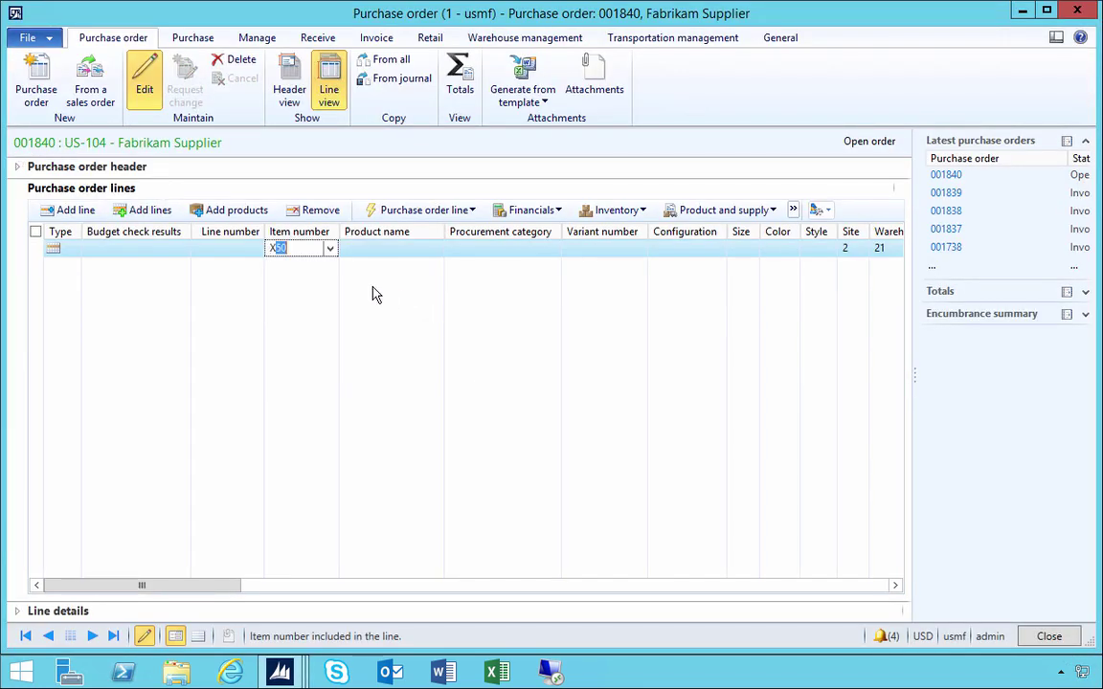
key(Tab)
key(Tab)
key(Tab)
key(Tab)
key(Tab)
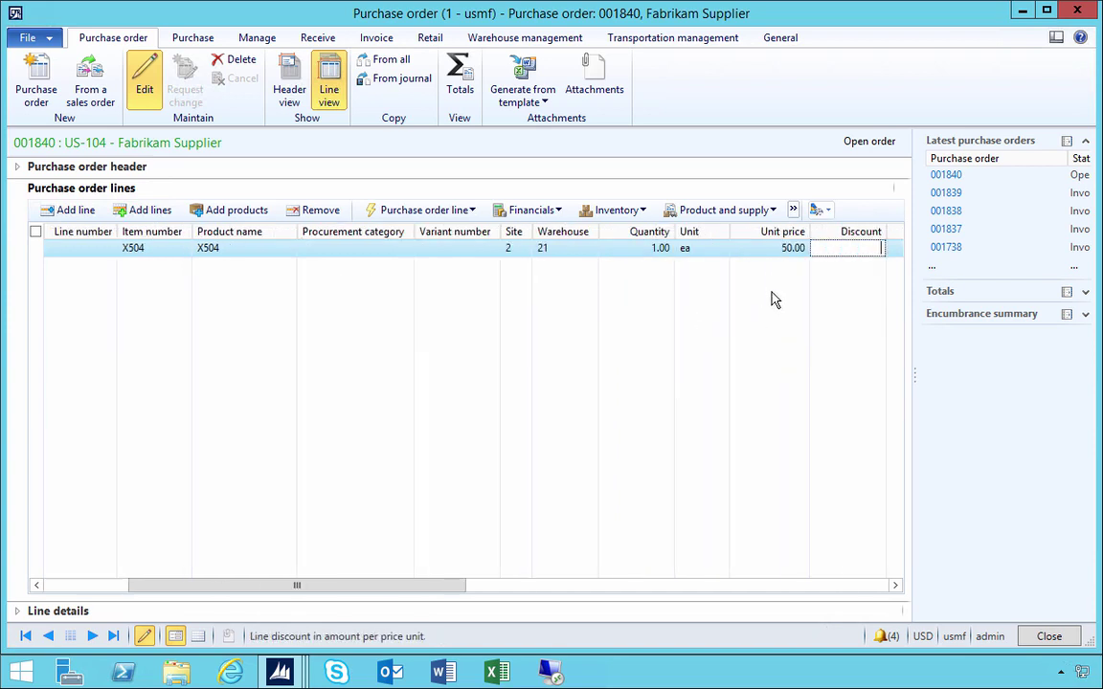
Set the unit price of the X504 line to 52.00 and confirm the new purchase order.
click(760, 251)
key(shift+End)
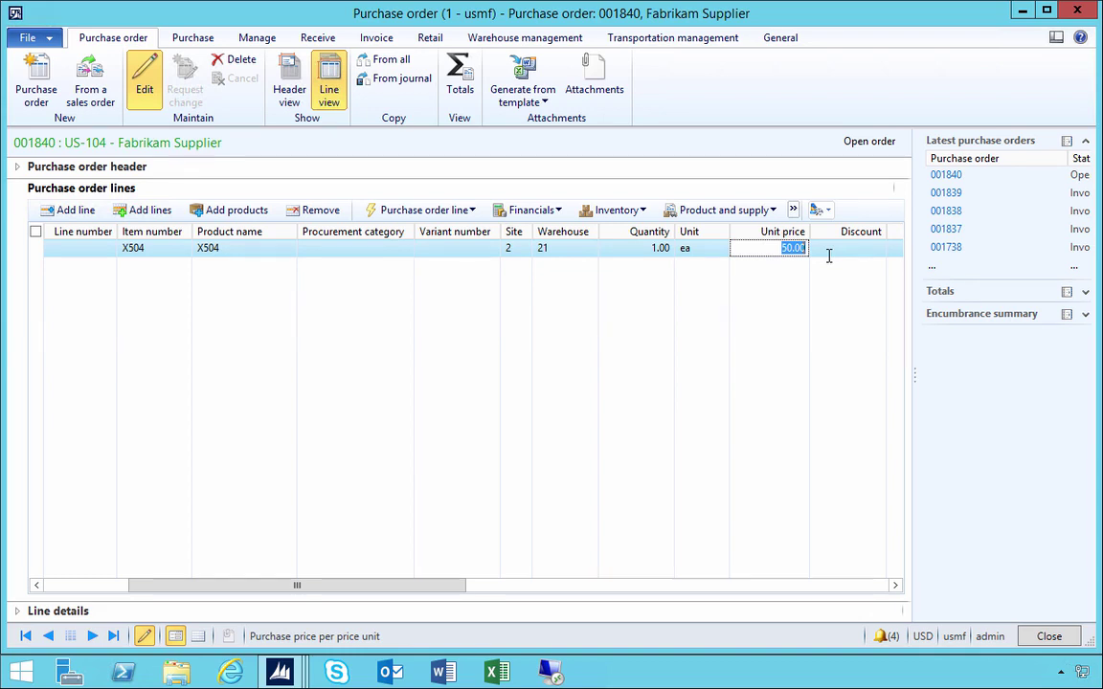
text(52)
key(Tab)
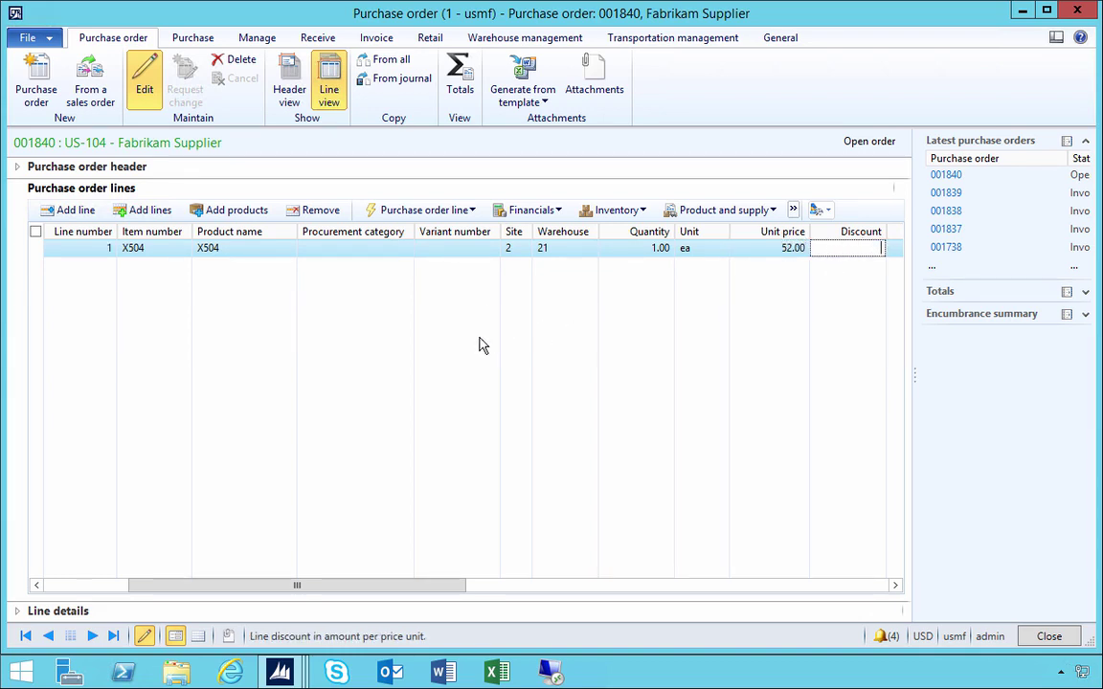
click(178, 41)
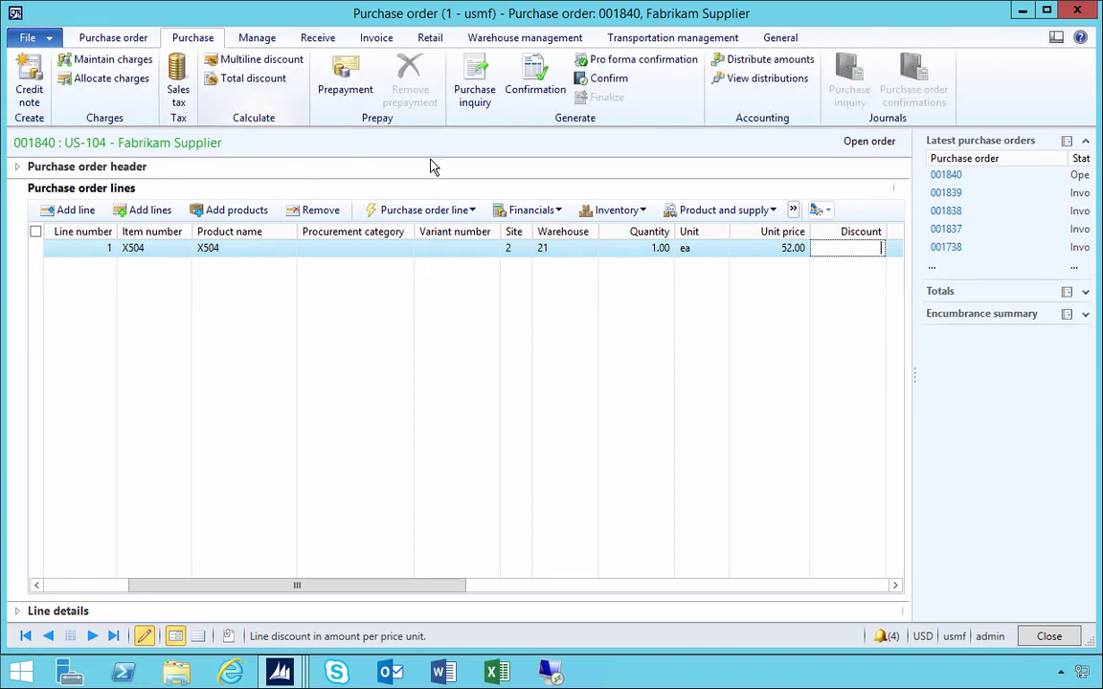
click(598, 80)
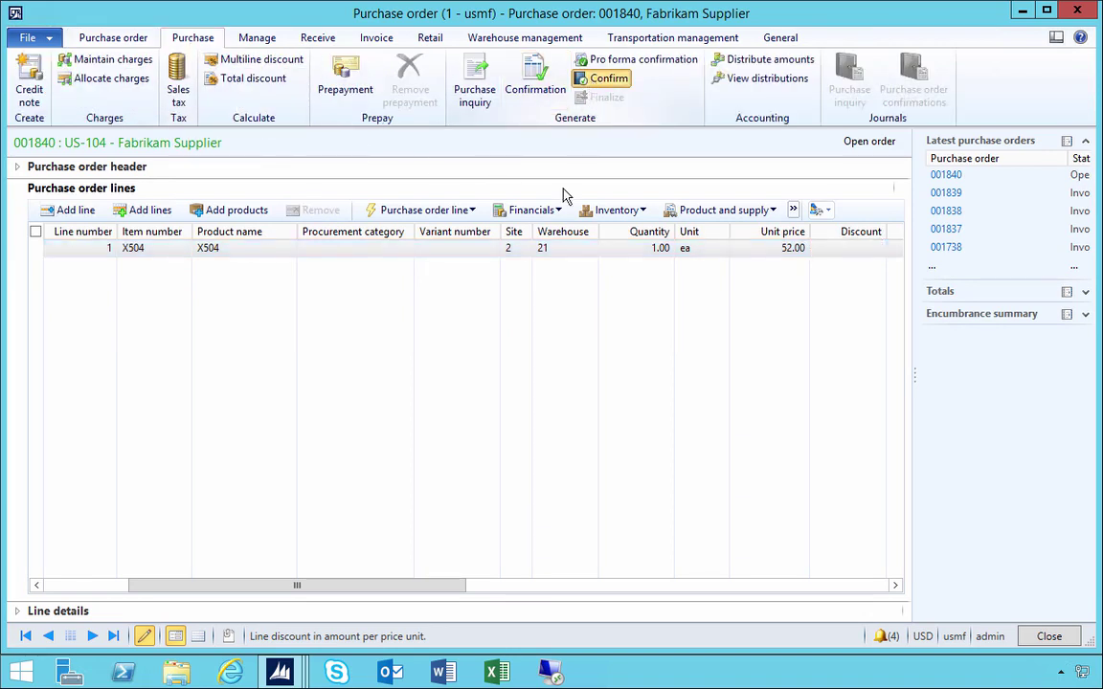
Post the product receipt for the 52.00 purchase order of X504 with product receipt number 23rsdf.
click(315, 39)
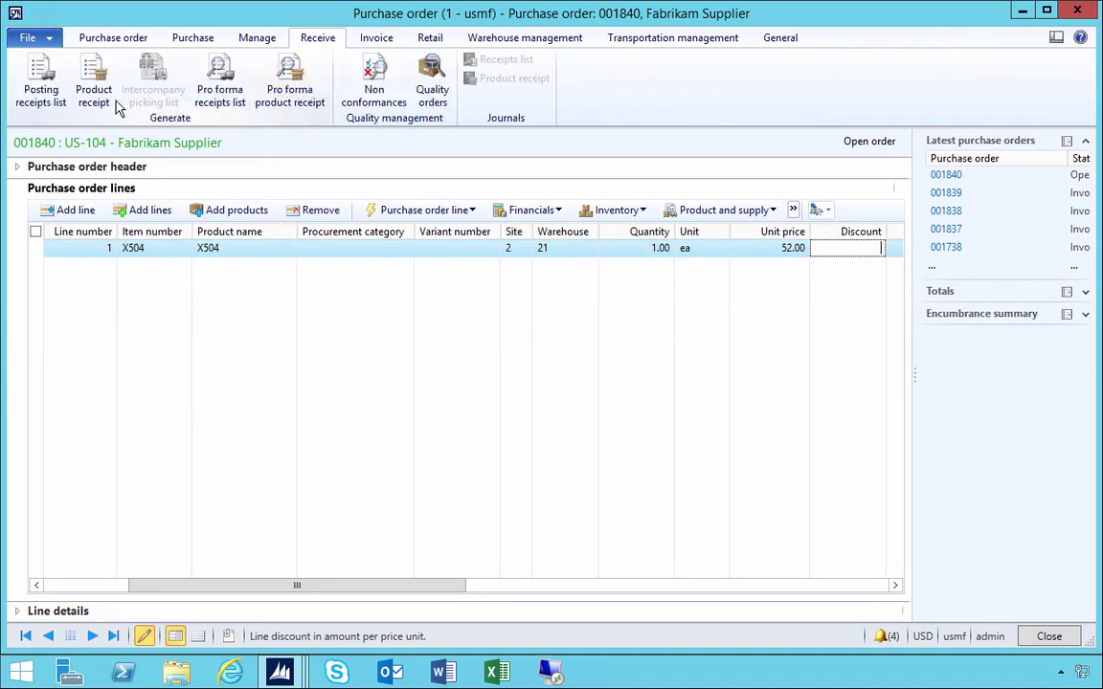
click(94, 95)
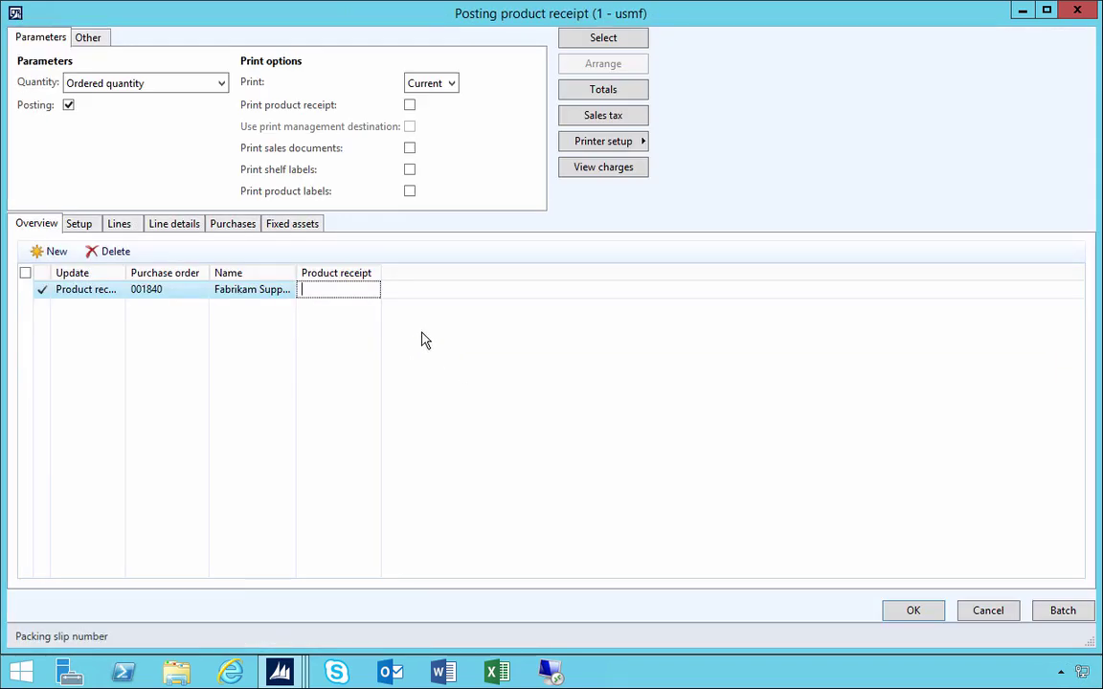
text(23rsdf)
click(909, 614)
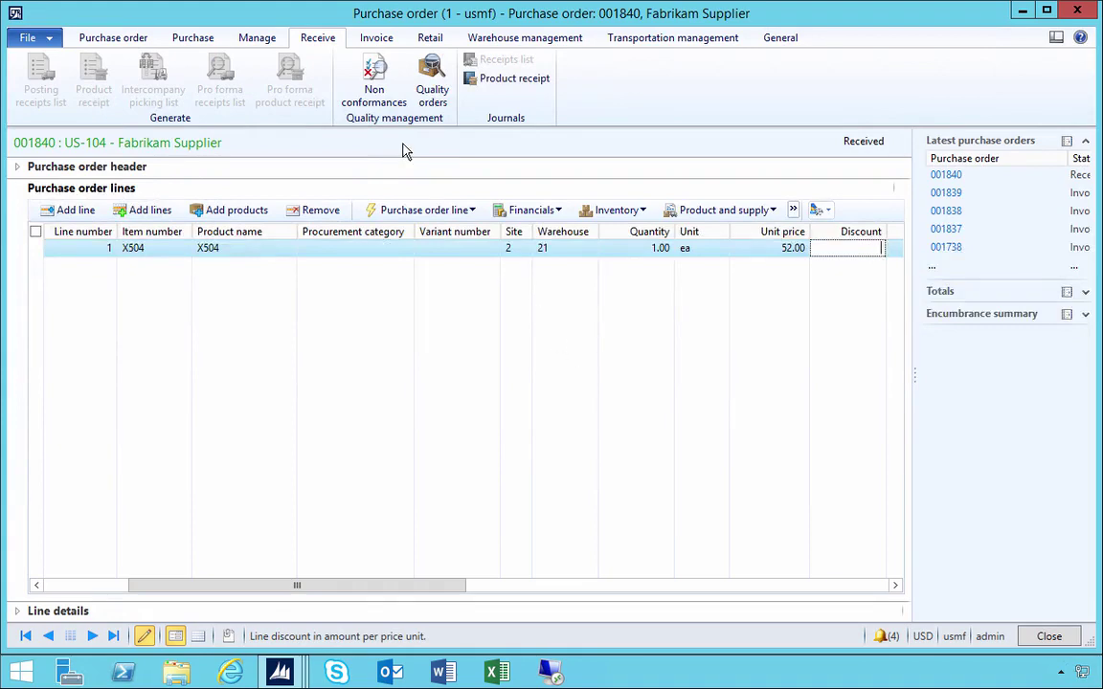
Create the vendor invoice for the received purchase order with invoice number sasccc and post it.
click(376, 38)
click(32, 75)
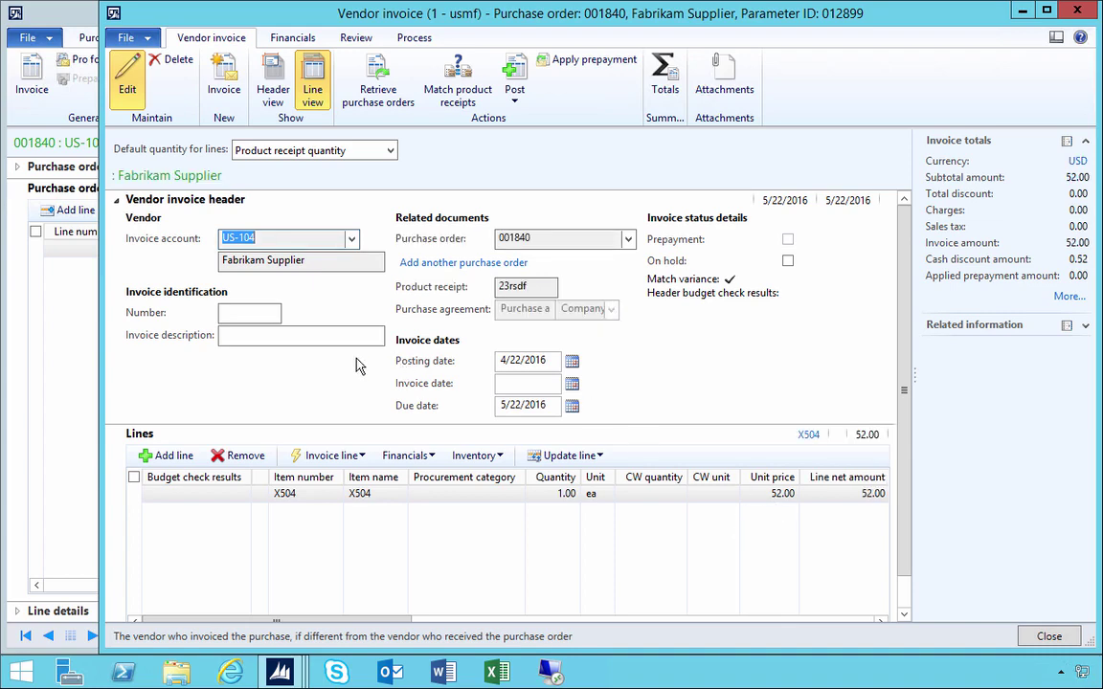
click(241, 313)
text(sasccc)
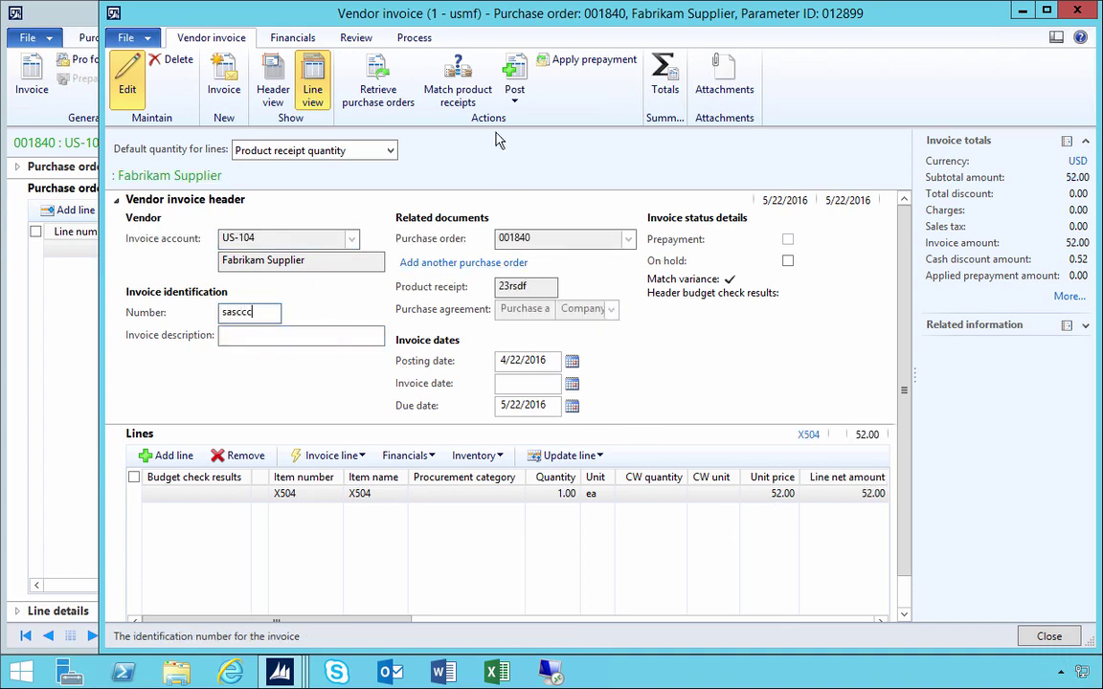
click(515, 82)
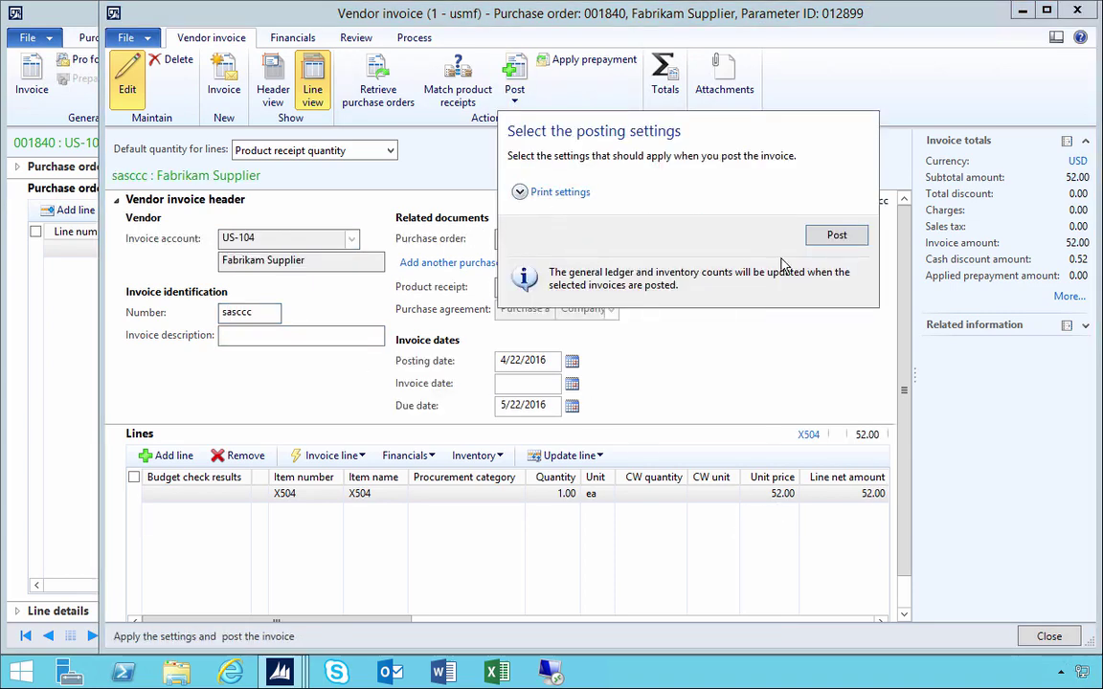
click(836, 237)
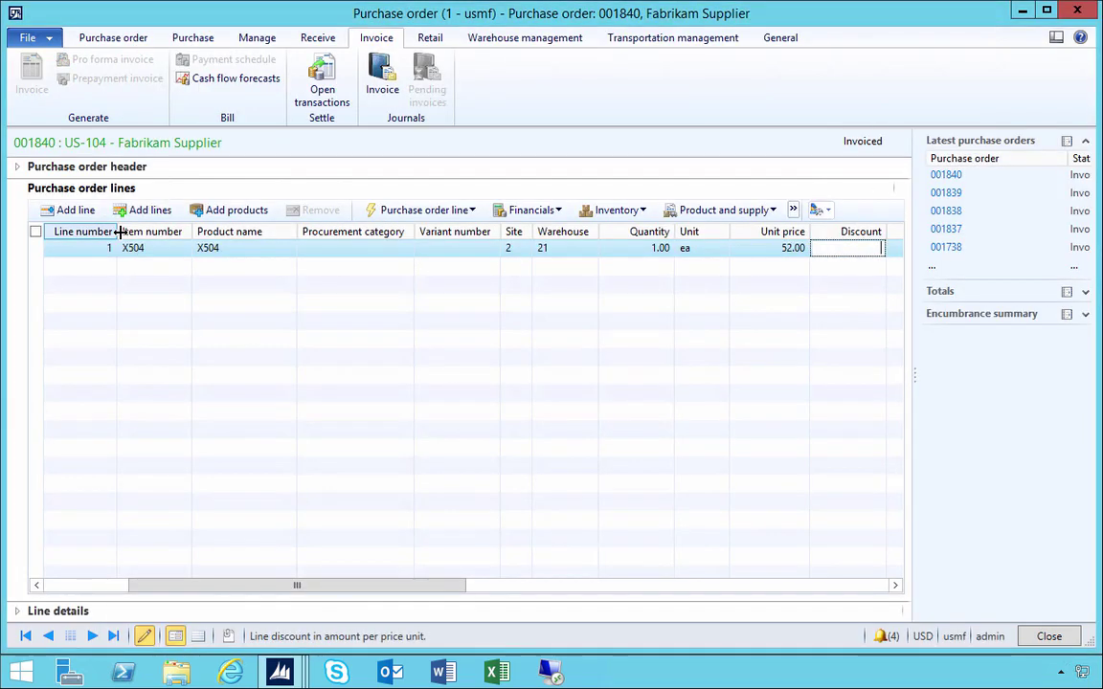
Open the released product details of X504 from the order line and check its base purchase price and active item prices.
right_click(139, 251)
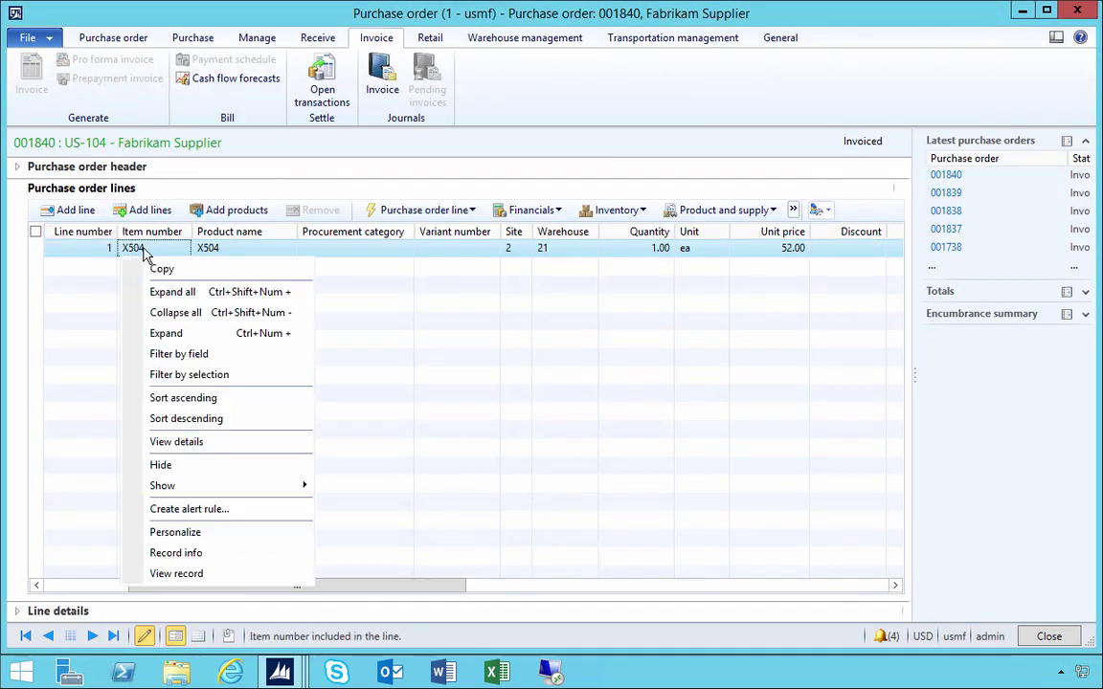
click(185, 442)
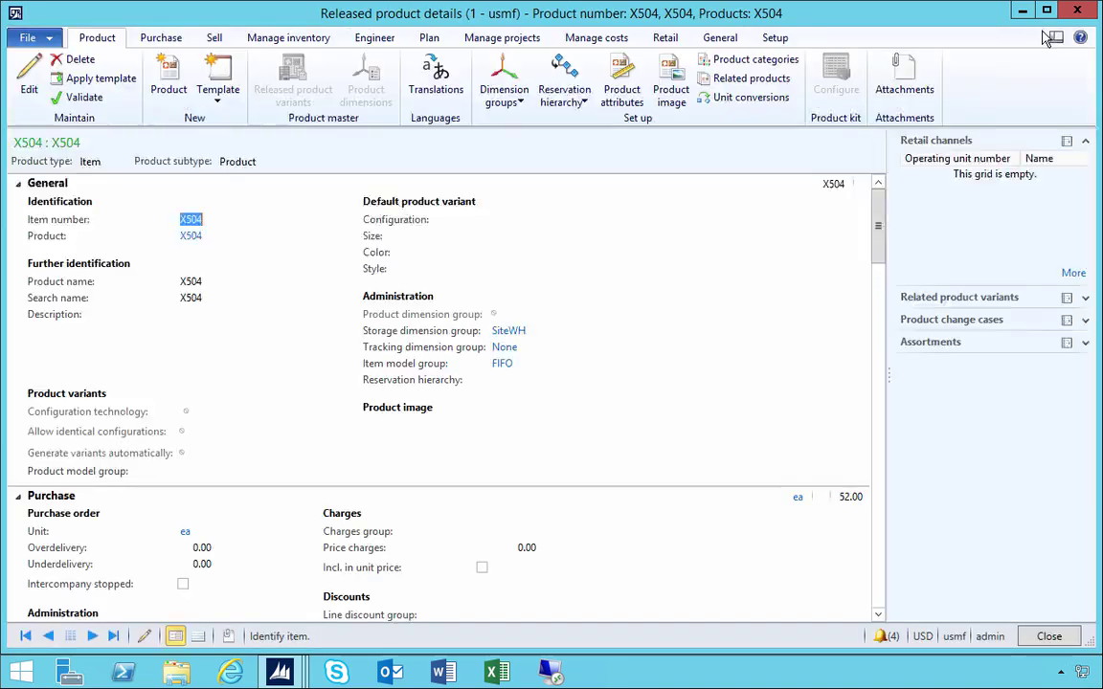
double_click(944, 14)
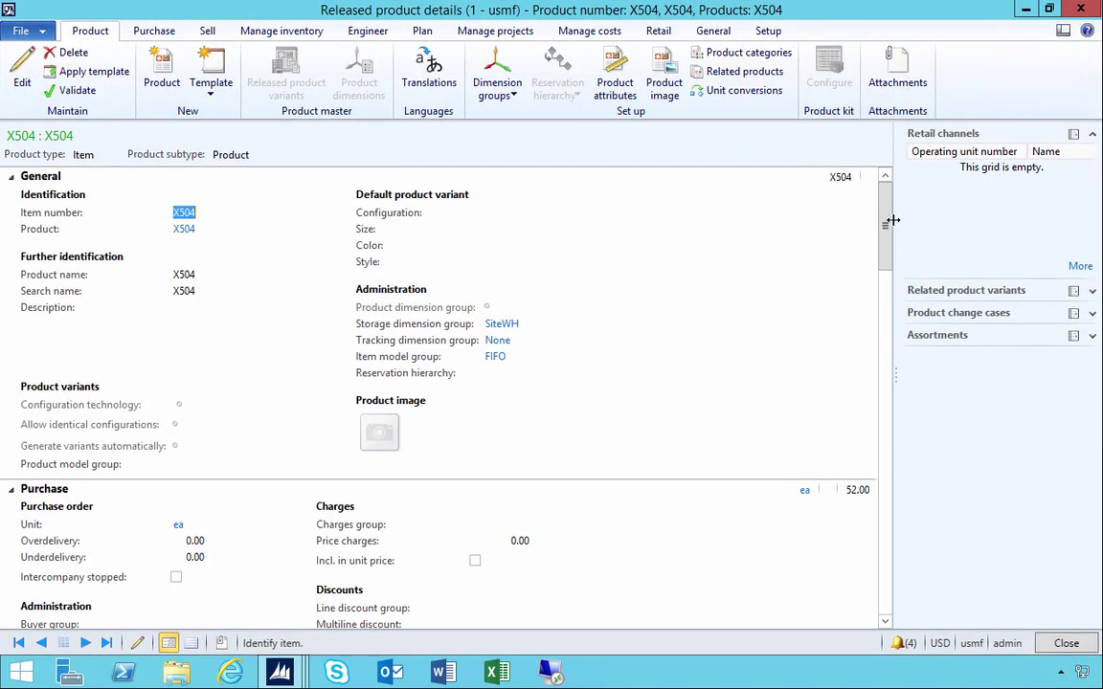
drag(888, 220, 888, 285)
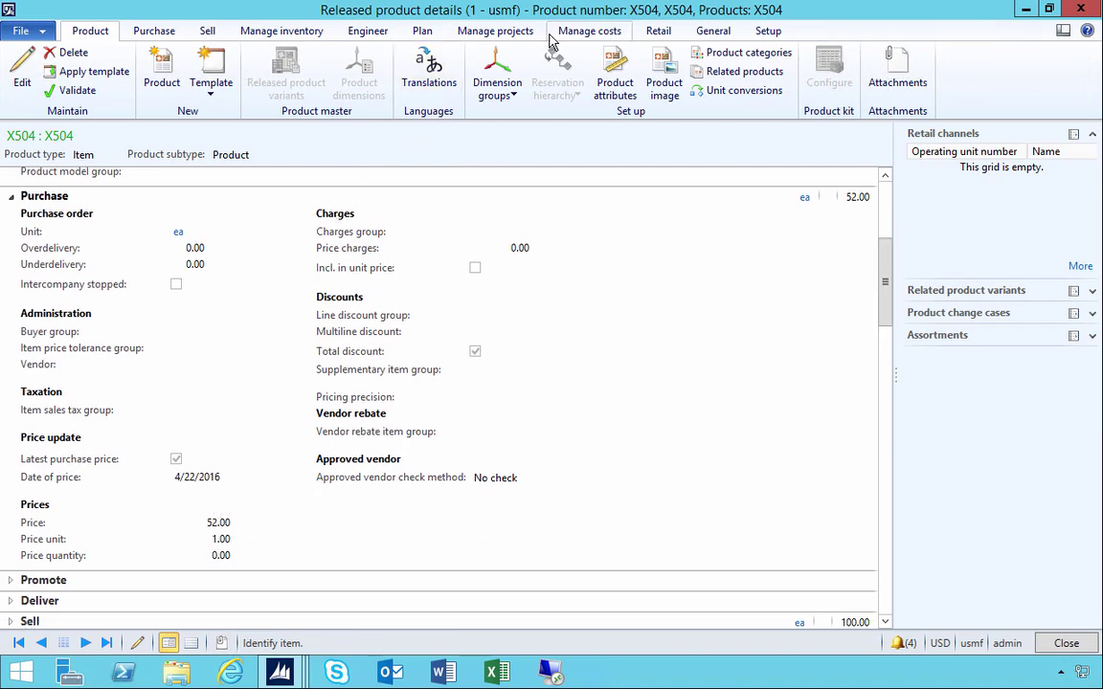
click(586, 31)
click(21, 88)
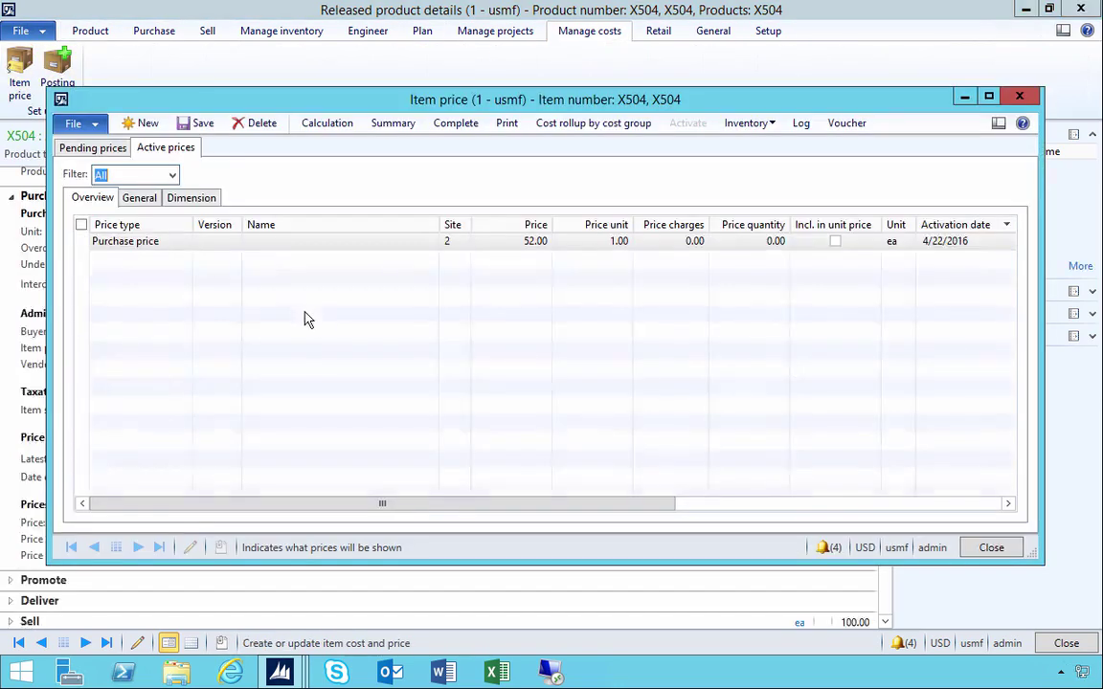
click(534, 245)
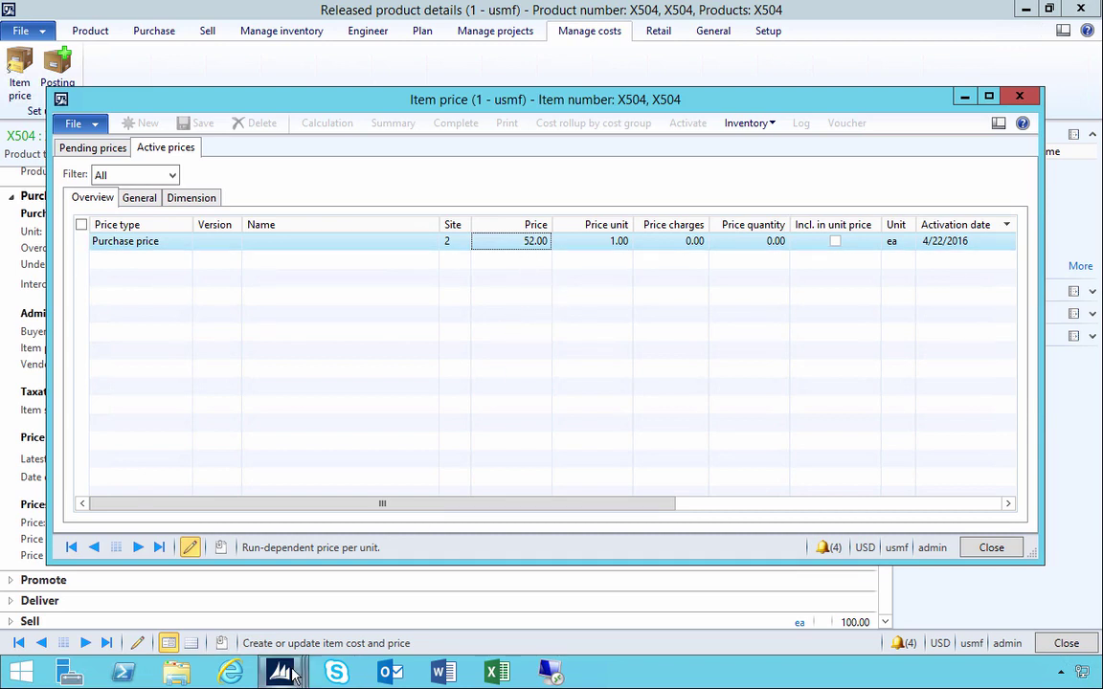
Enable Last price history for item prices in the Inventory and warehouse management parameters and close the form.
mouse_move(279, 673)
click(323, 596)
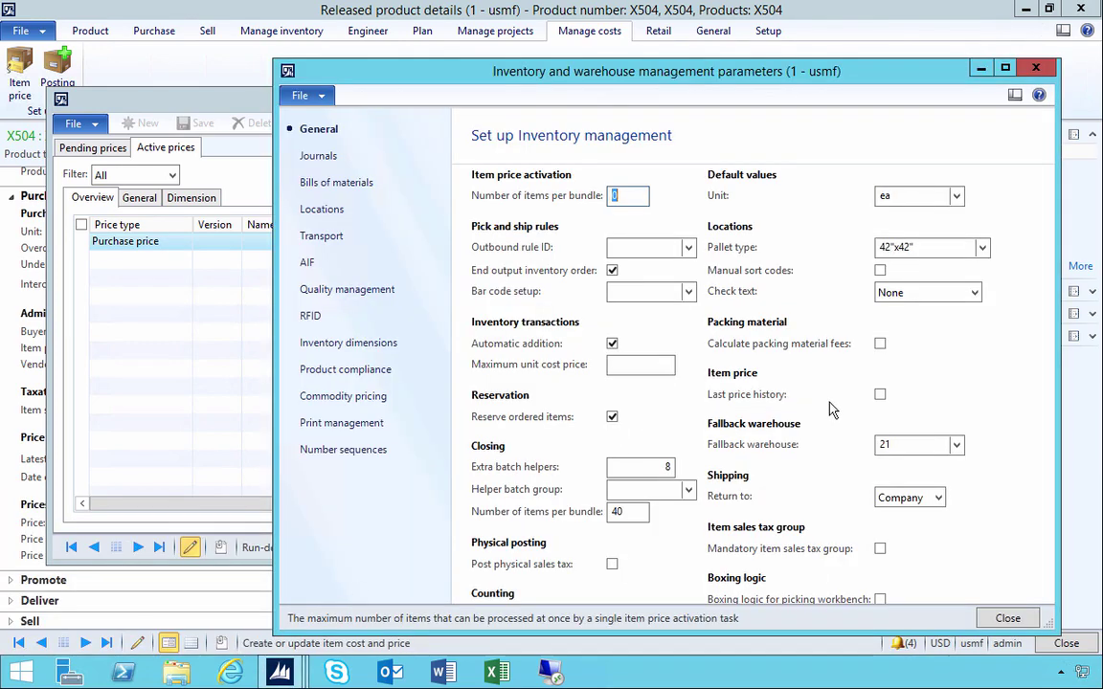
click(880, 395)
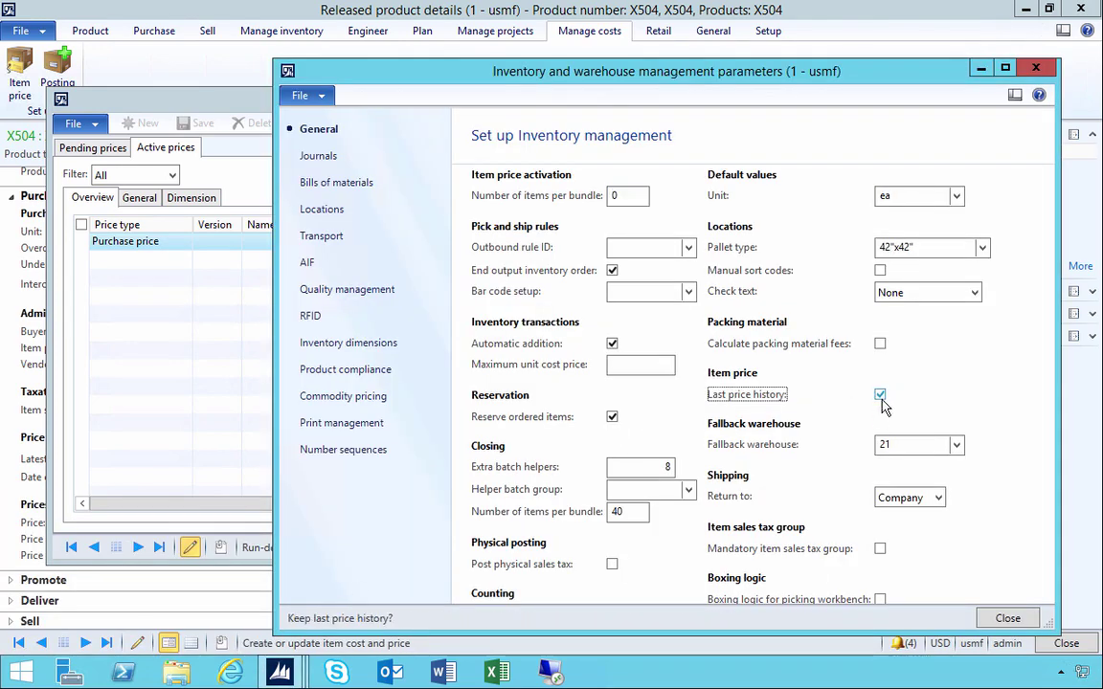
click(1037, 70)
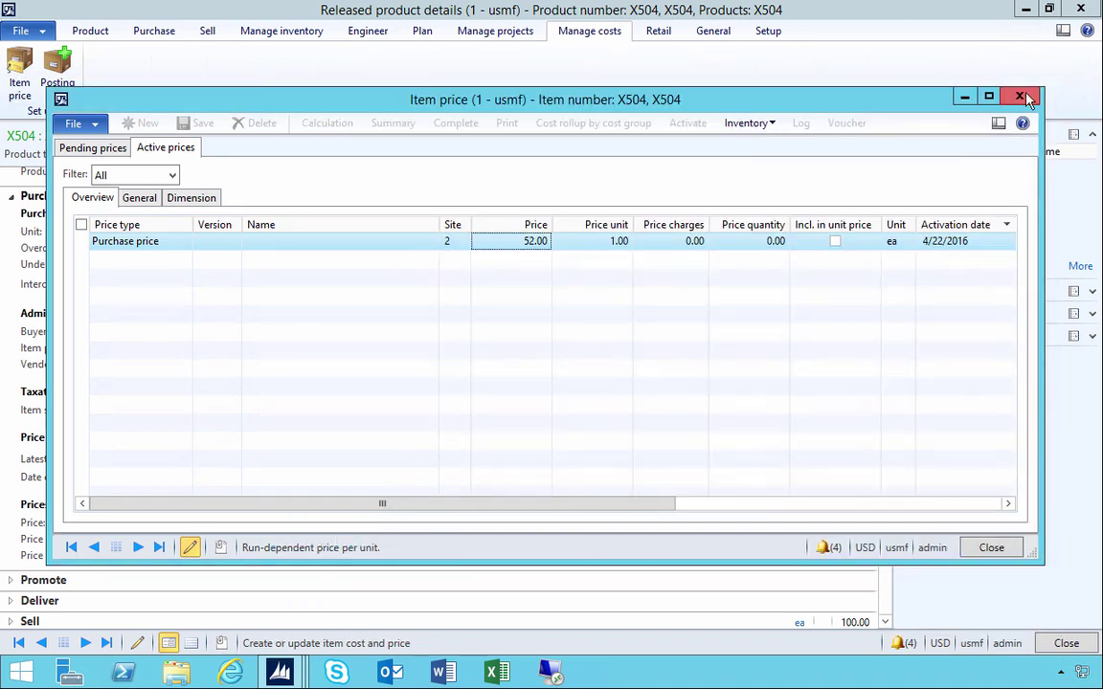
Close the item price, product and purchase order forms and start a new purchase order from the list of all purchase orders.
click(1022, 98)
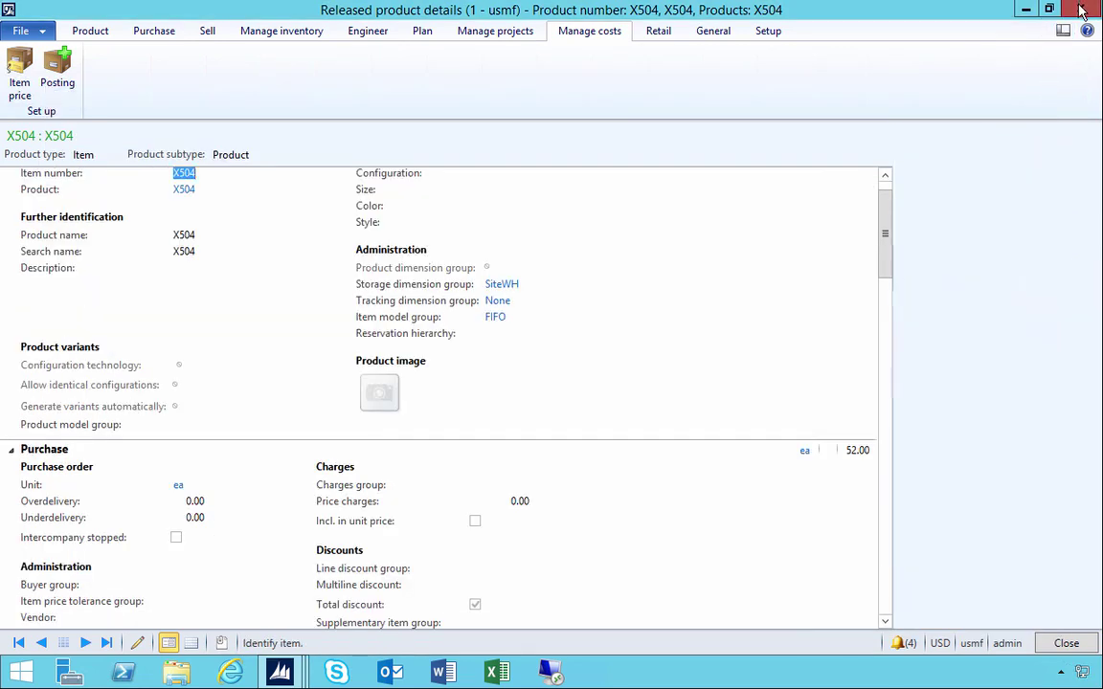
click(1081, 9)
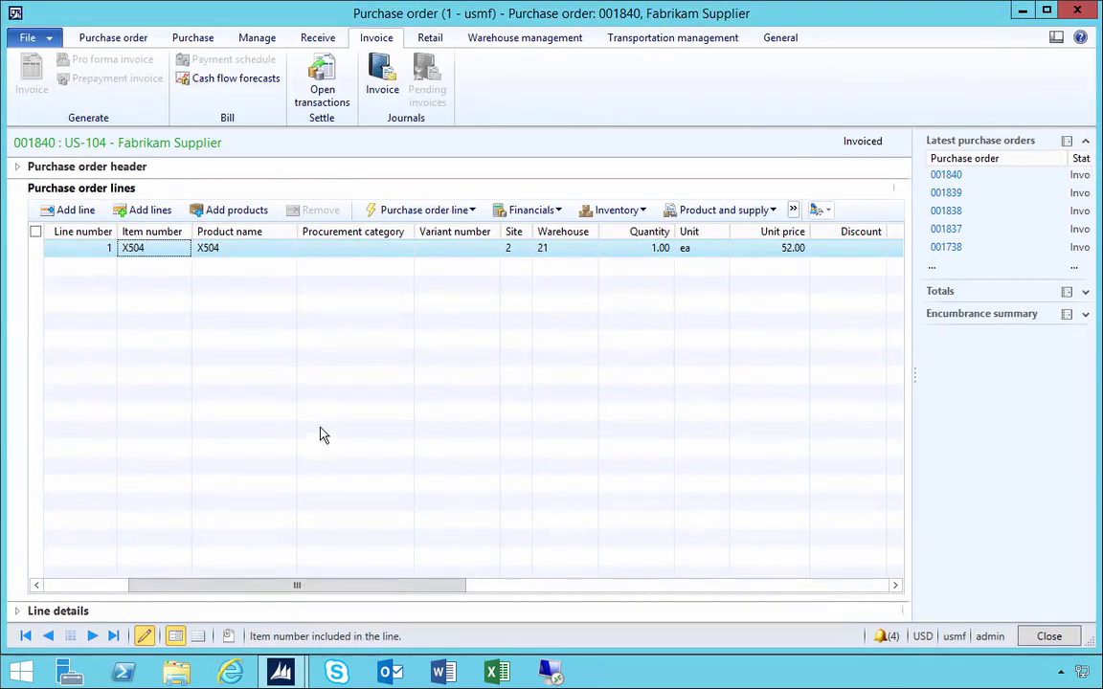
click(1076, 11)
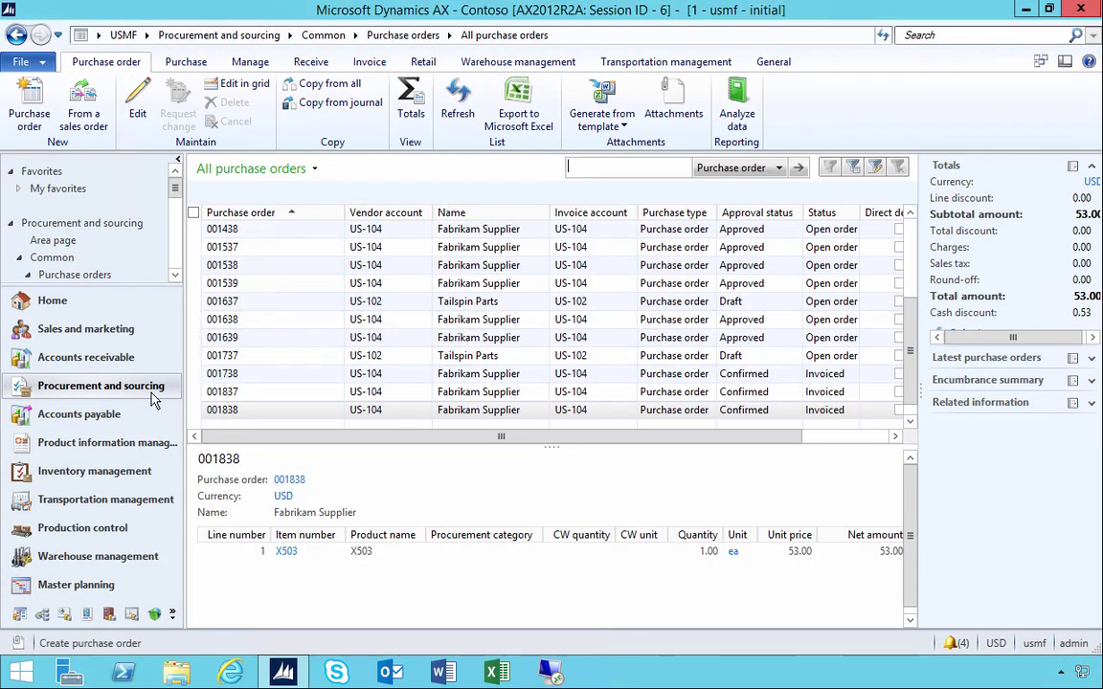
click(30, 103)
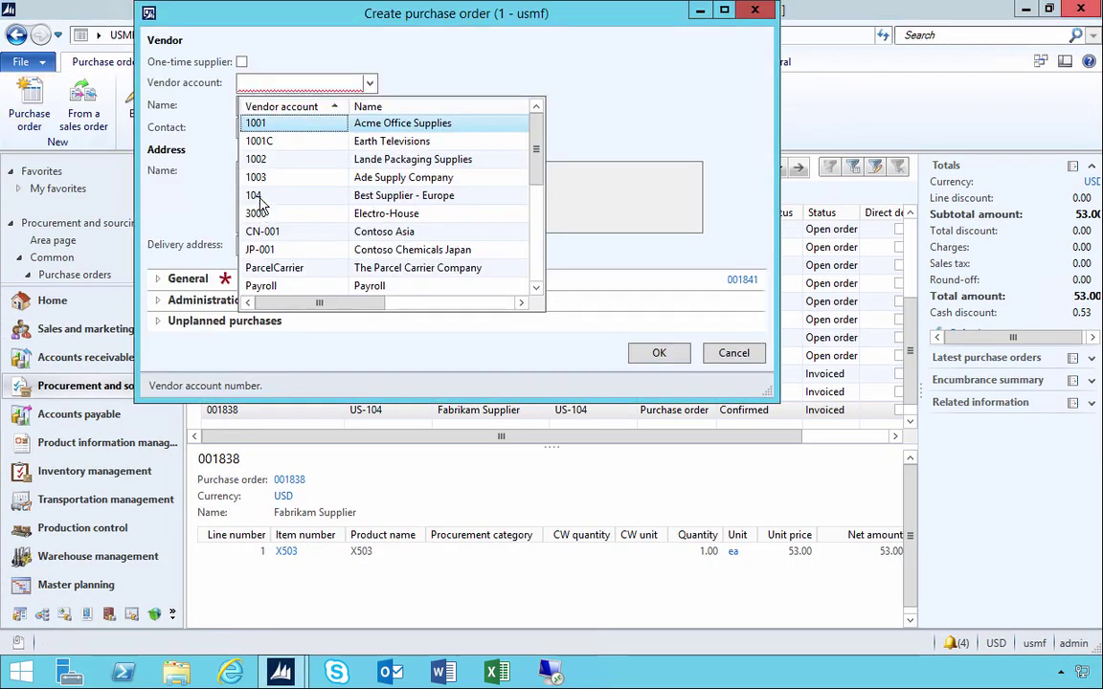
Create the purchase order for Fabrikam Supplier with the warehouse set to 21.
click(266, 83)
text(US-104)
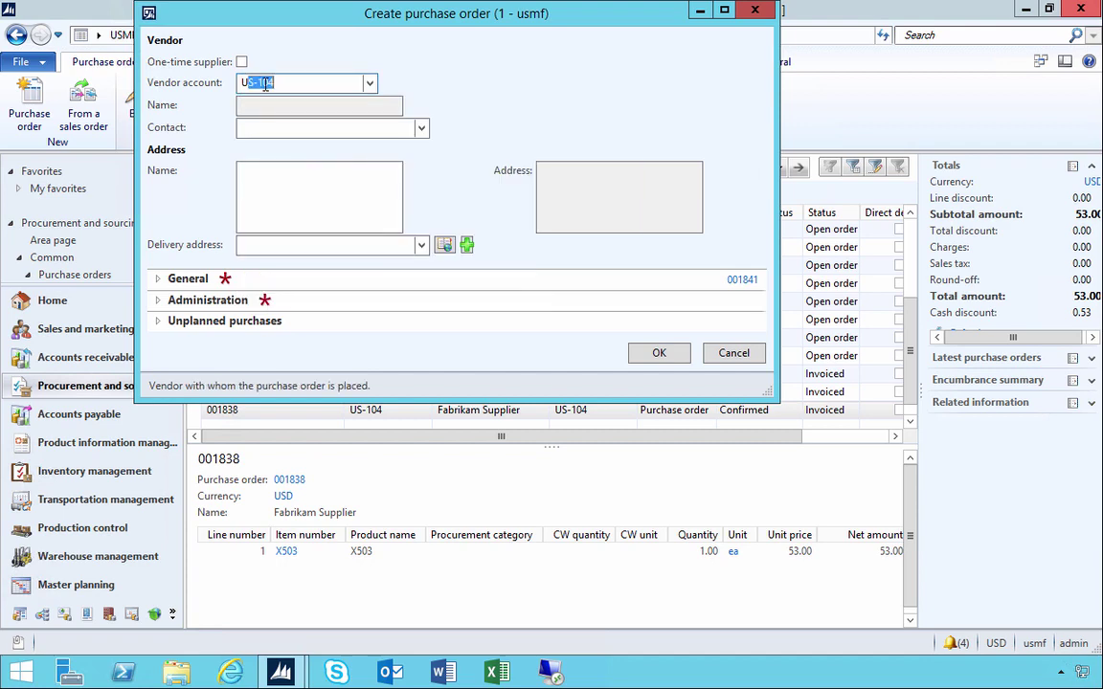
key(Tab)
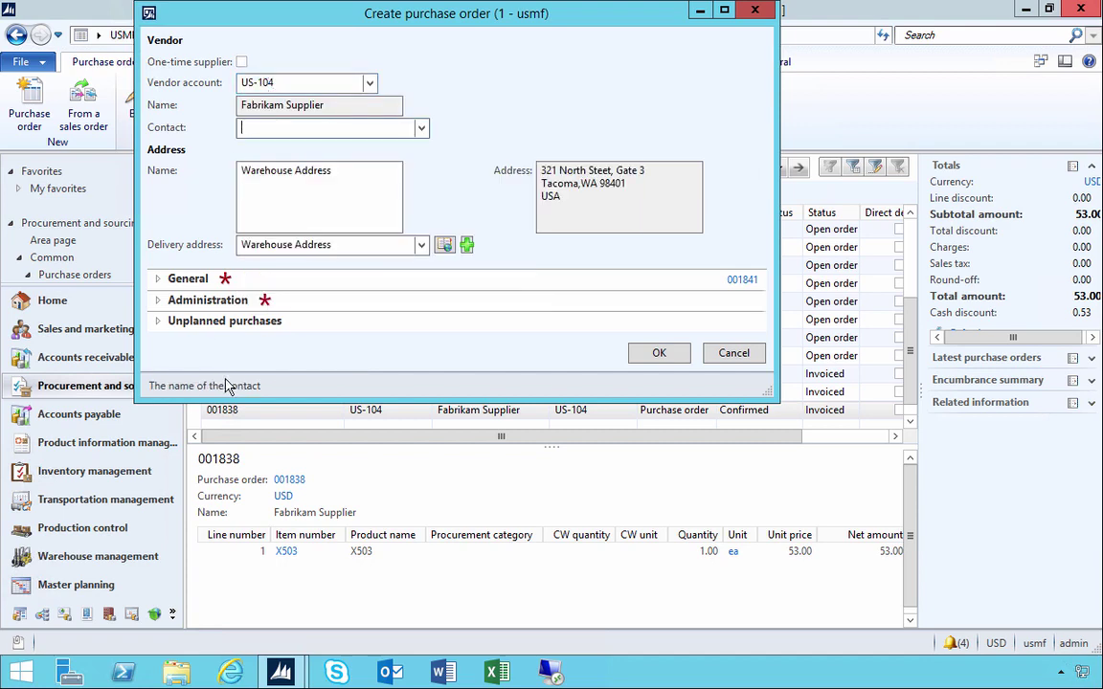
click(188, 278)
click(528, 393)
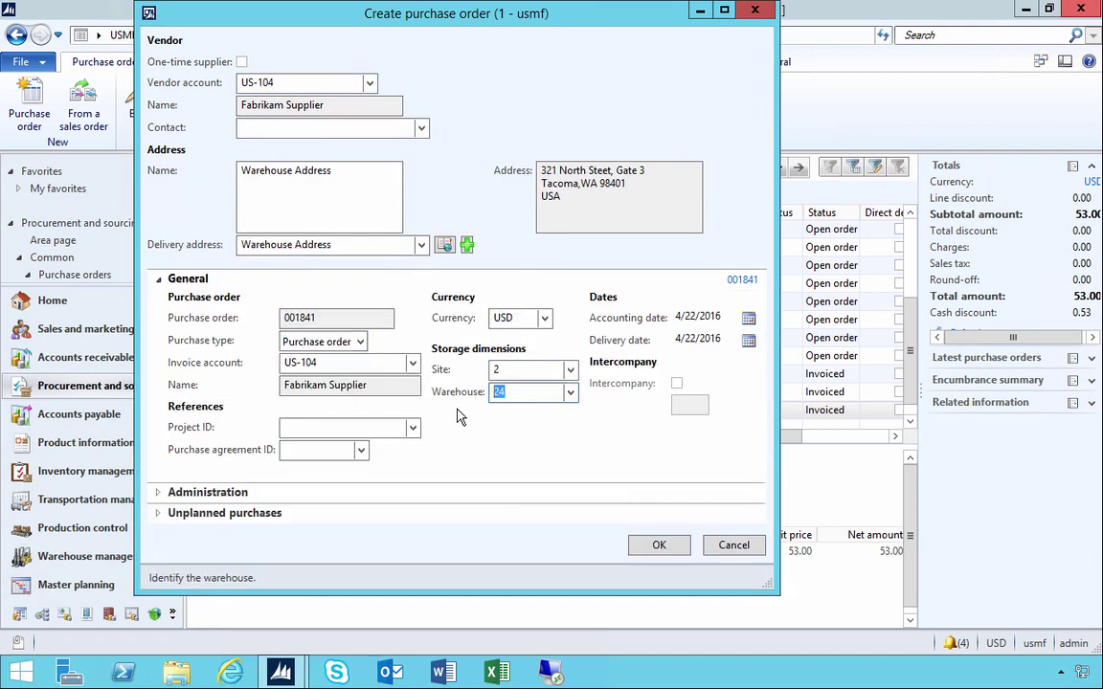
text(21)
key(Tab)
click(658, 547)
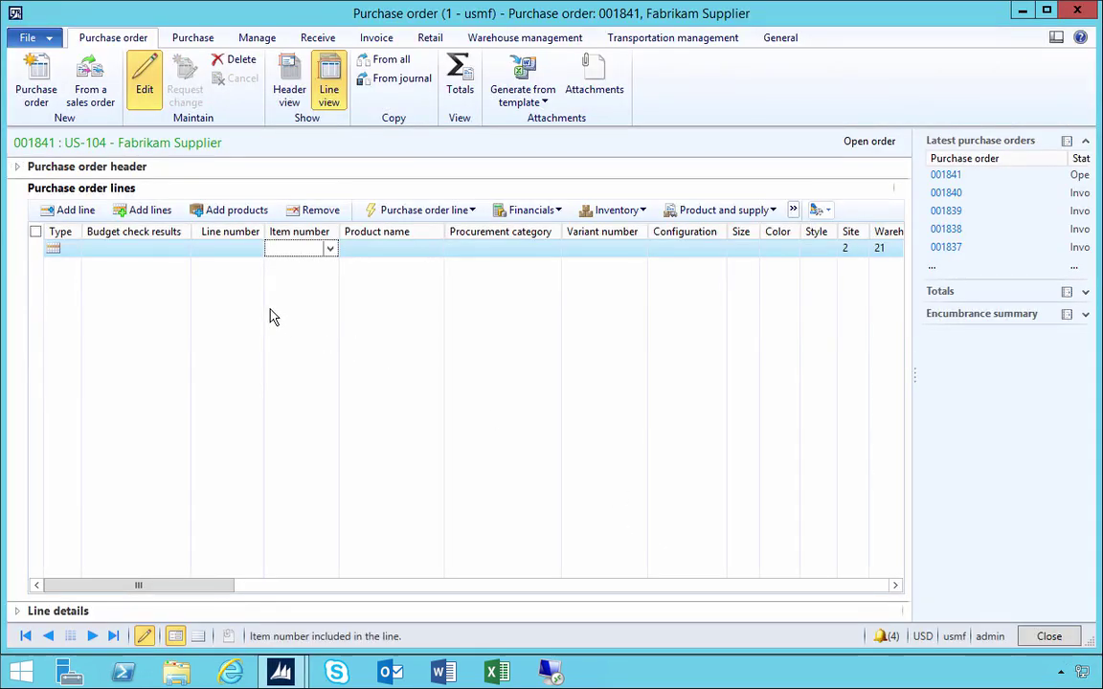
Enter item X504 on the first order line and move along to its unit price.
text(X504)
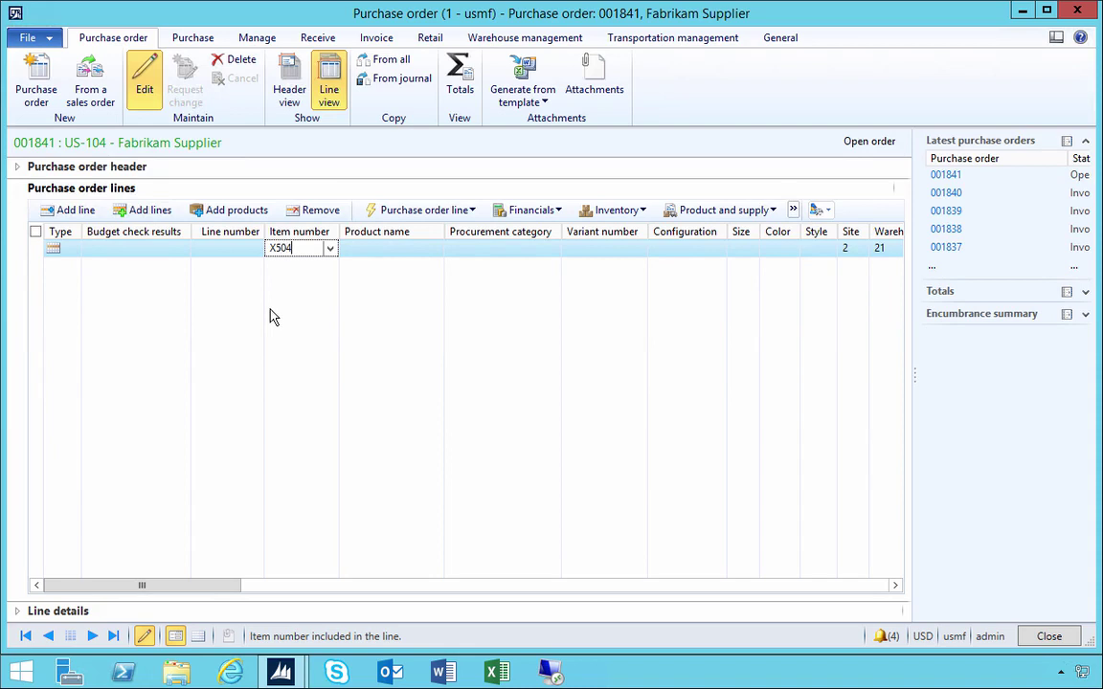
key(Tab)
key(Tab)
key(Tab)
key(Tab)
key(Tab)
key(Tab)
key(Tab)
key(Tab)
key(Tab)
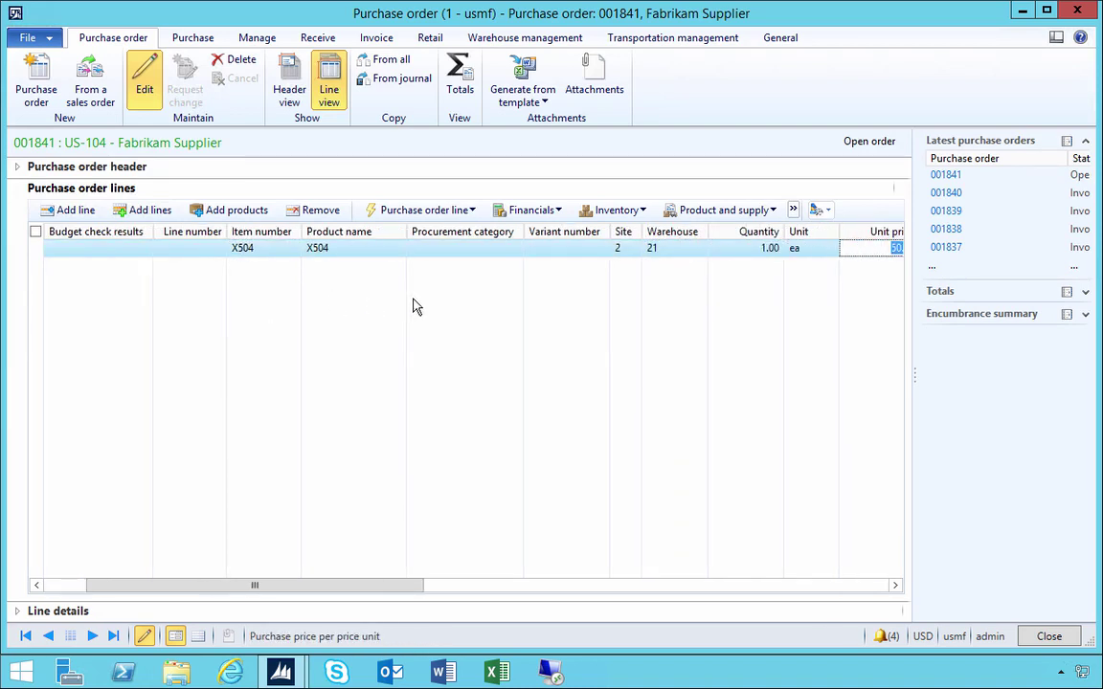
key(shift+Tab)
key(shift+Tab)
key(shift+Tab)
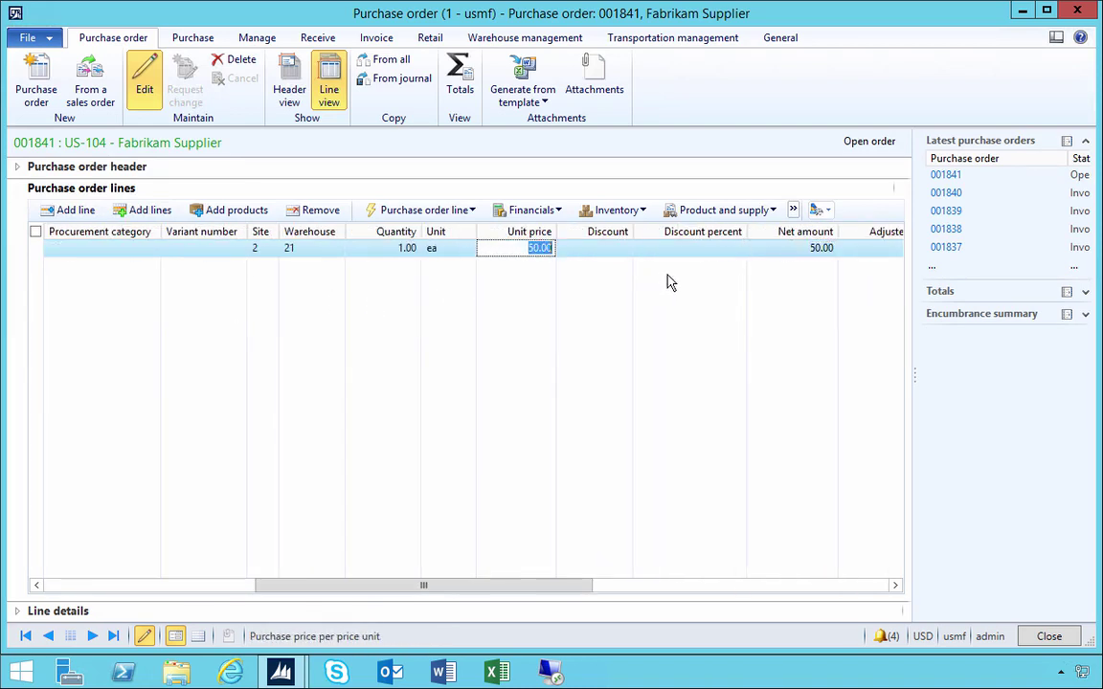
Set the unit price of the X504 line to 53.00 and confirm the purchase order.
text(53)
key(Tab)
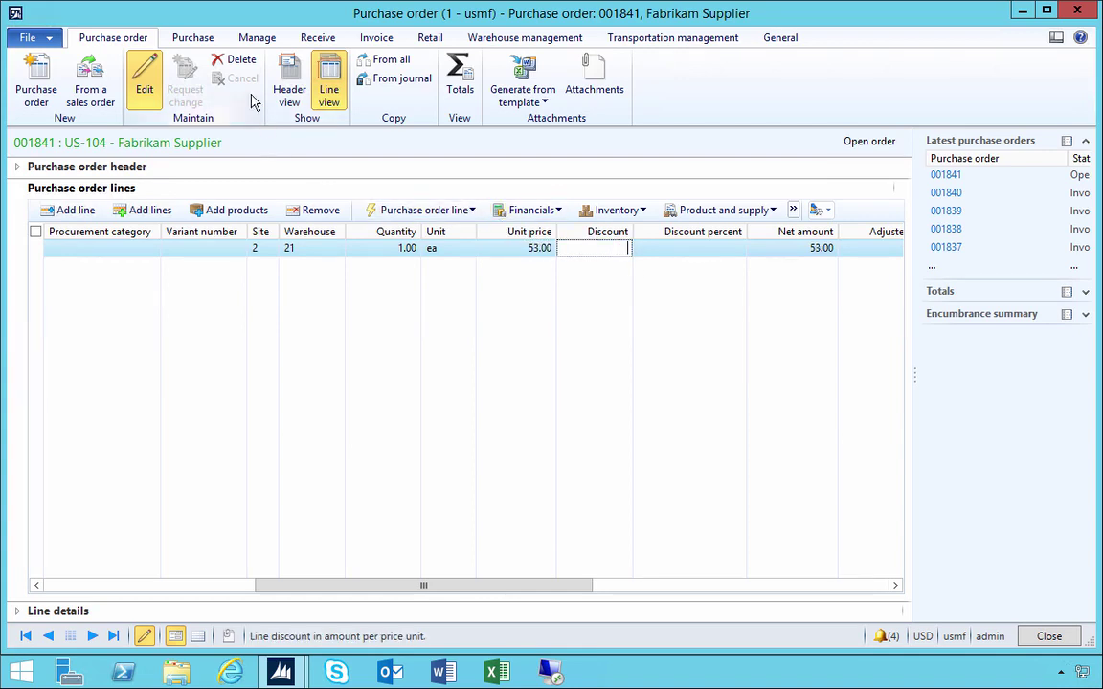
click(193, 37)
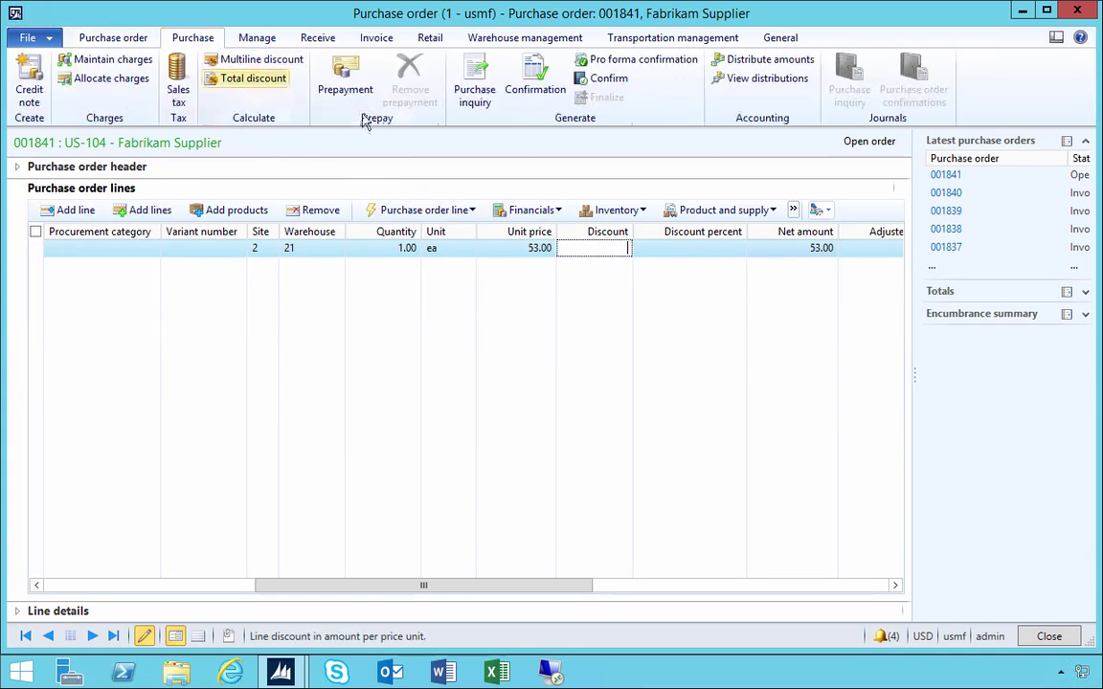
click(595, 82)
Post the product receipt for the 53.00 purchase order with product receipt number avw3ersf.
click(308, 42)
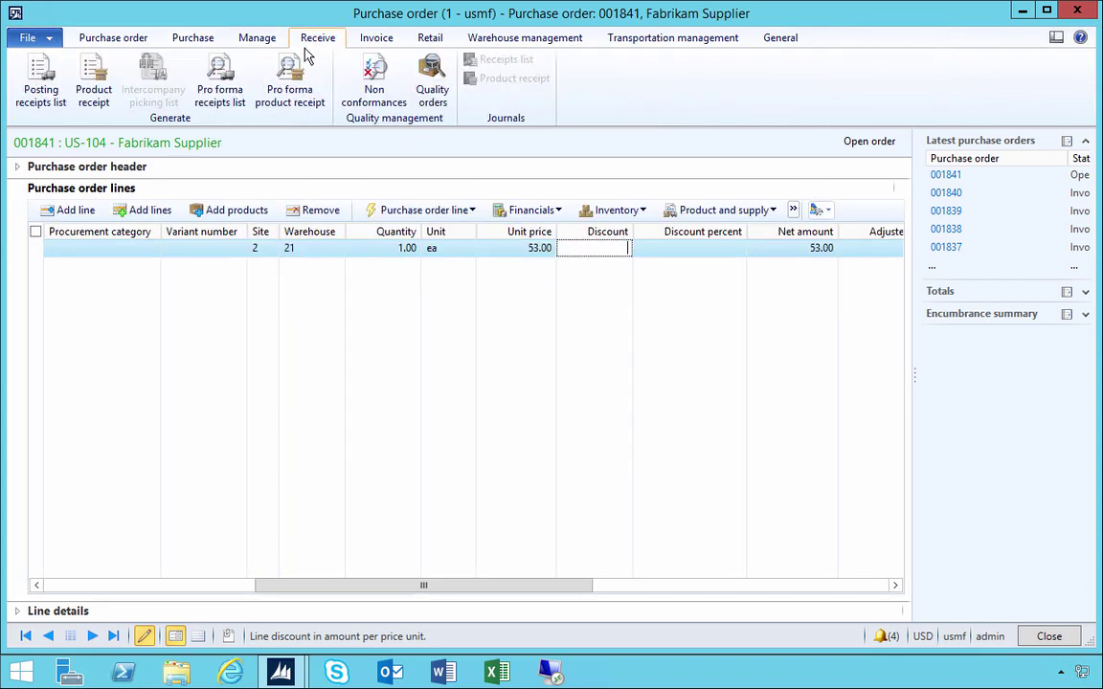
click(103, 80)
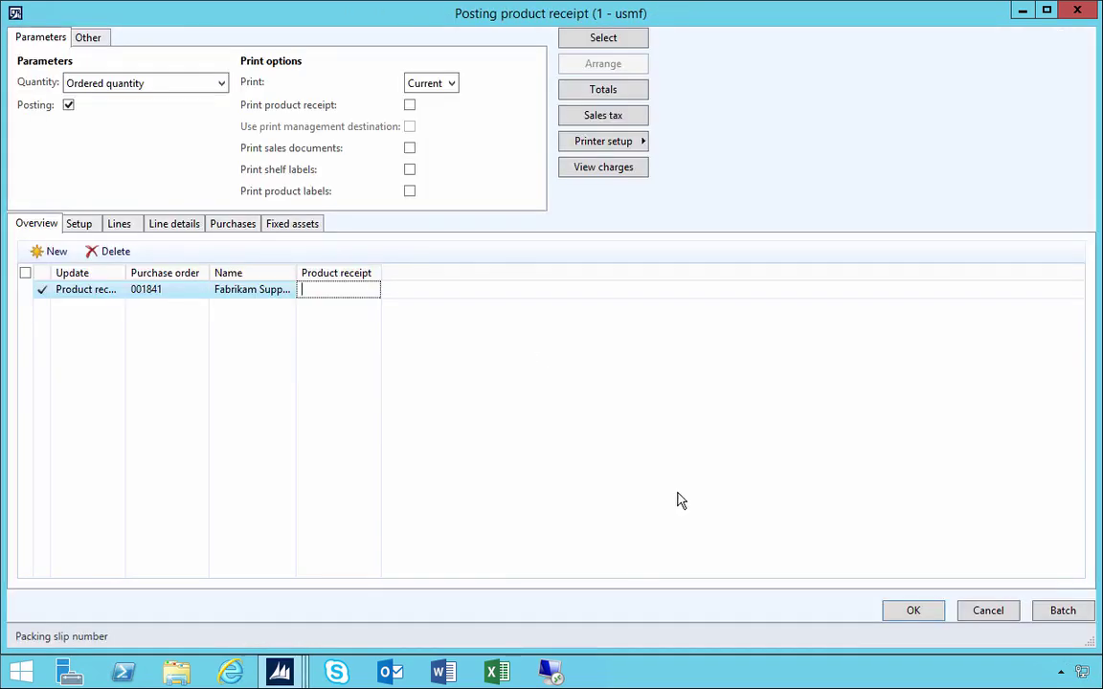
text(avw3ersf)
click(913, 607)
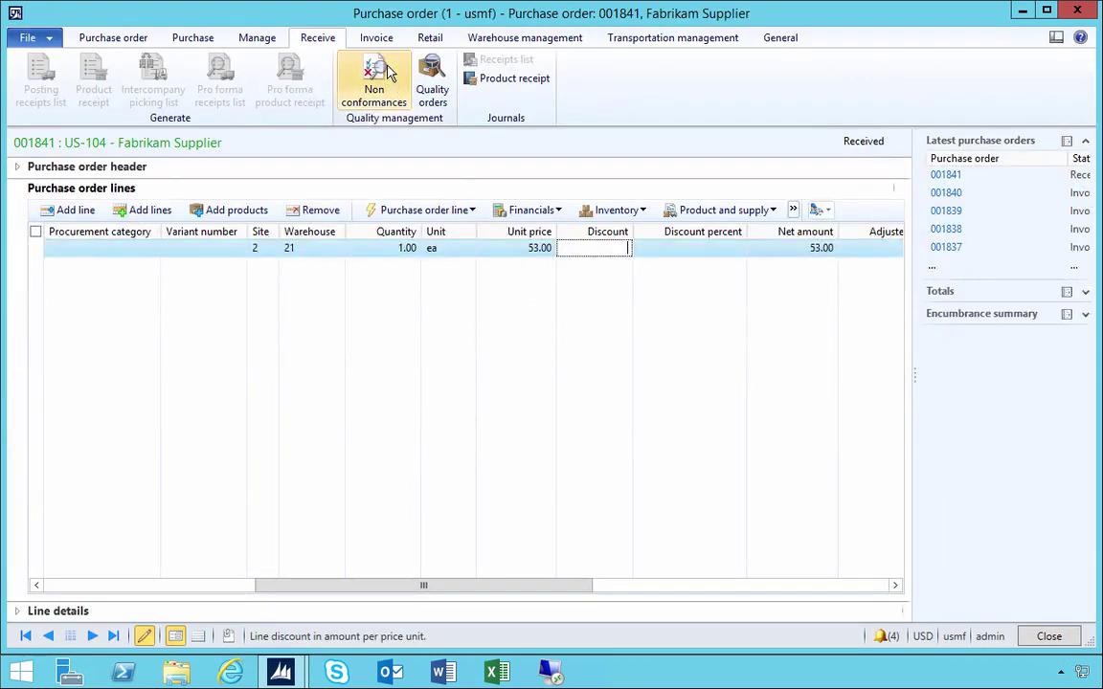
Post the vendor invoice for the 53.00 purchase order with invoice number vasdf23r.
click(378, 38)
click(19, 82)
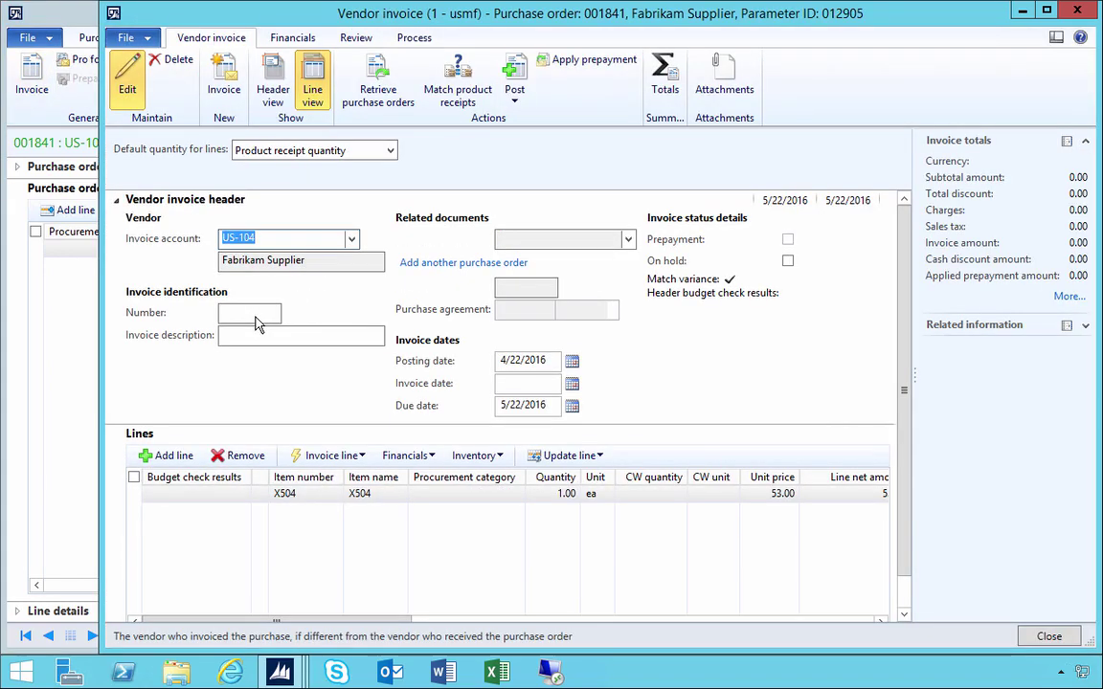
click(255, 314)
text(vasdf23r)
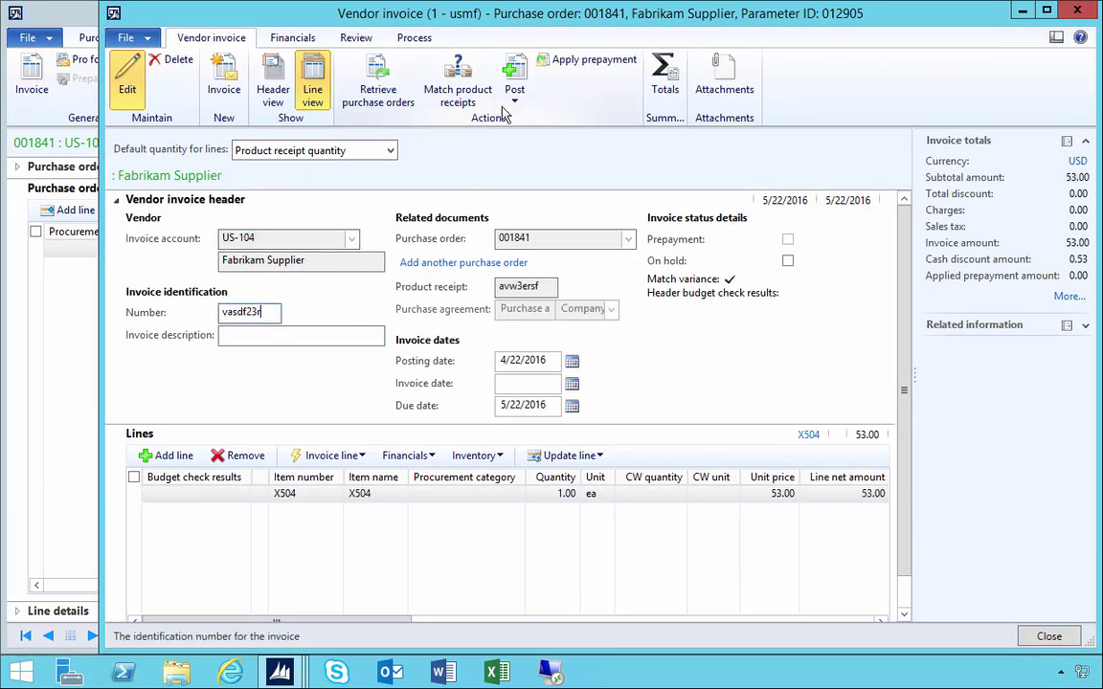
click(514, 74)
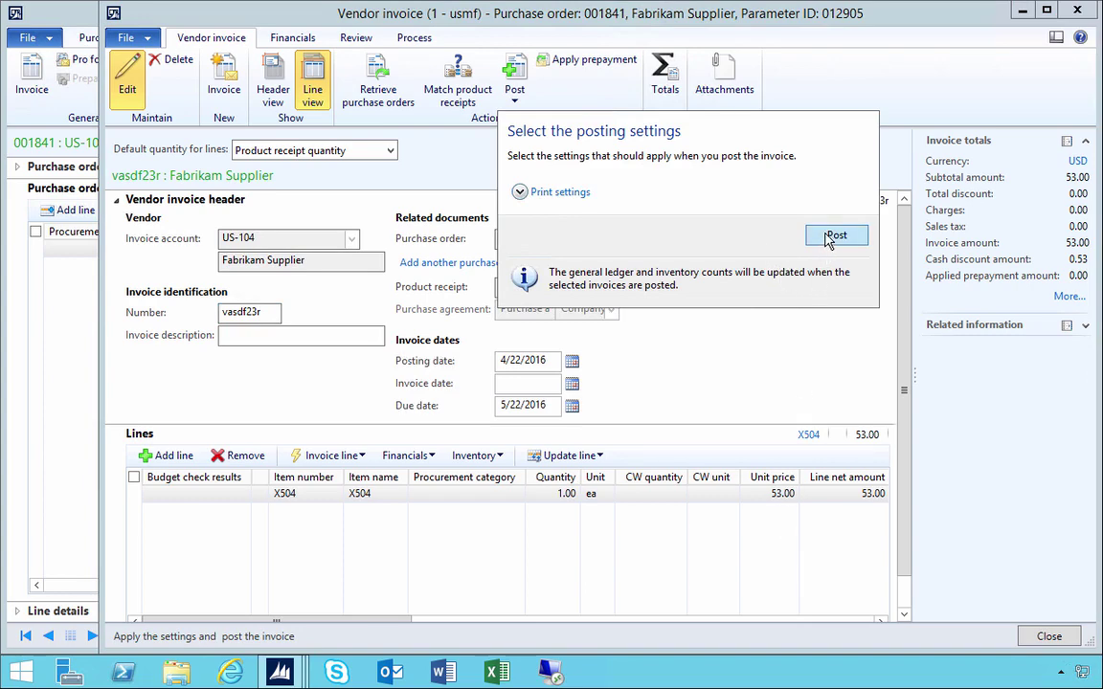
click(833, 236)
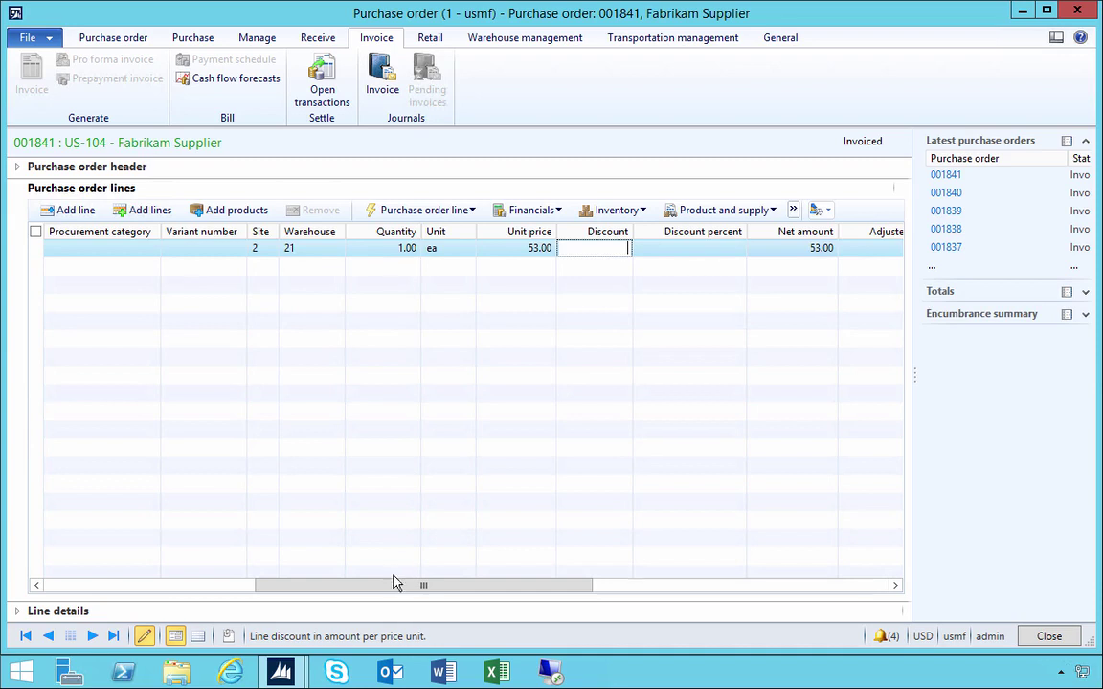
Open the released product details of X504 from the order line and check its base purchase price.
drag(395, 583, 116, 512)
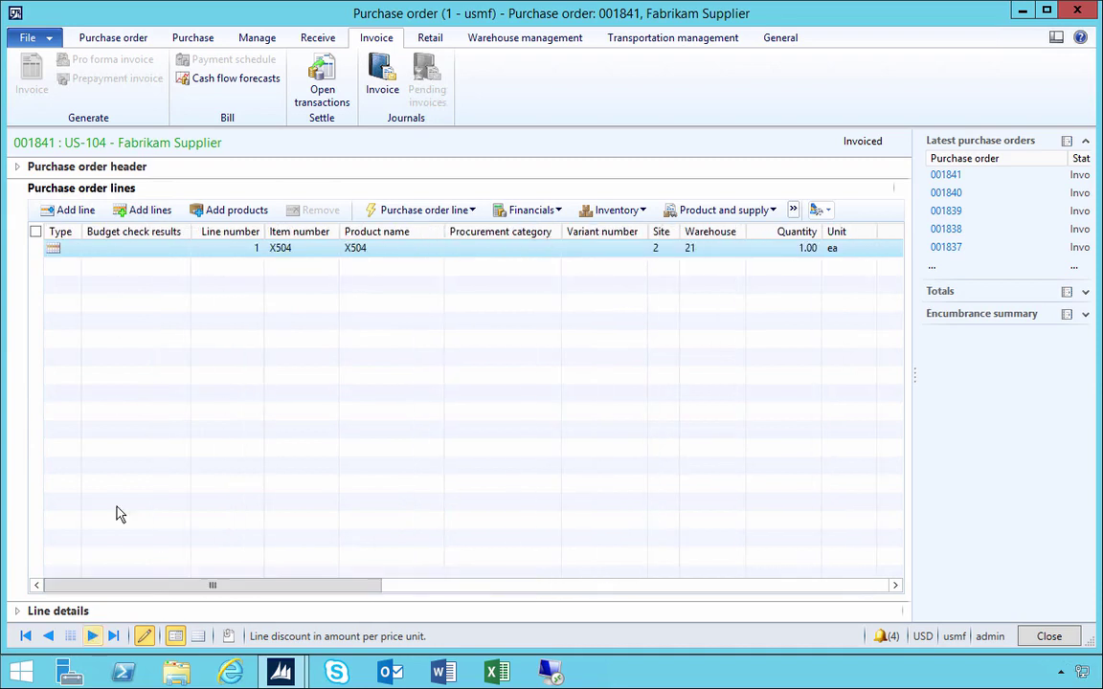
right_click(275, 254)
click(323, 443)
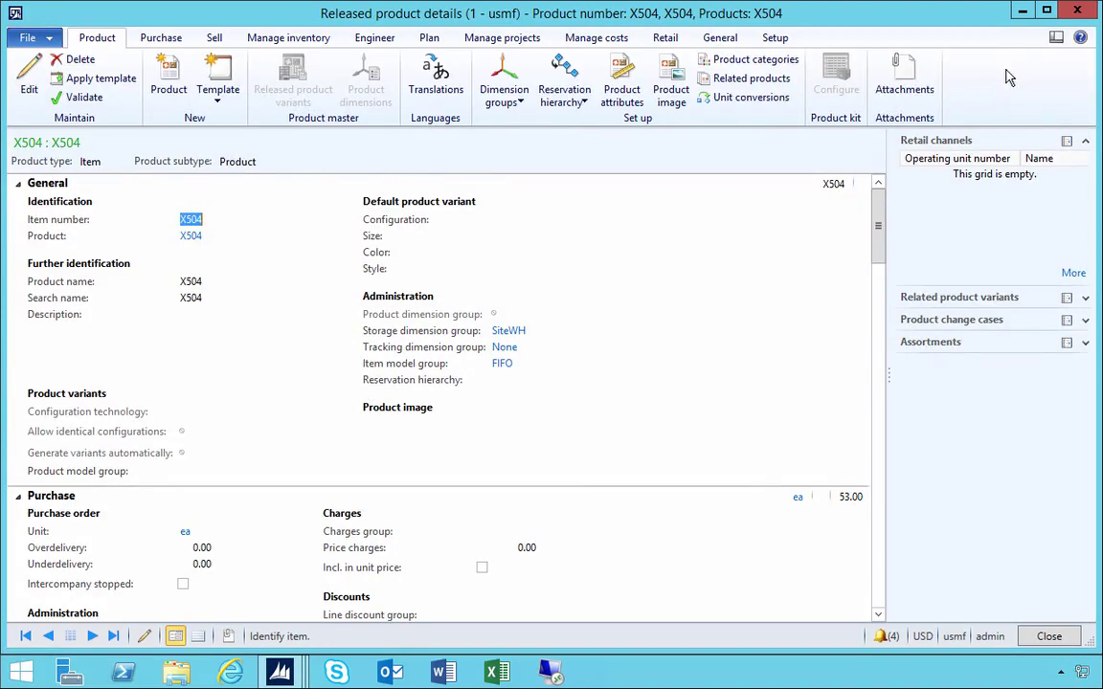
drag(877, 230, 877, 277)
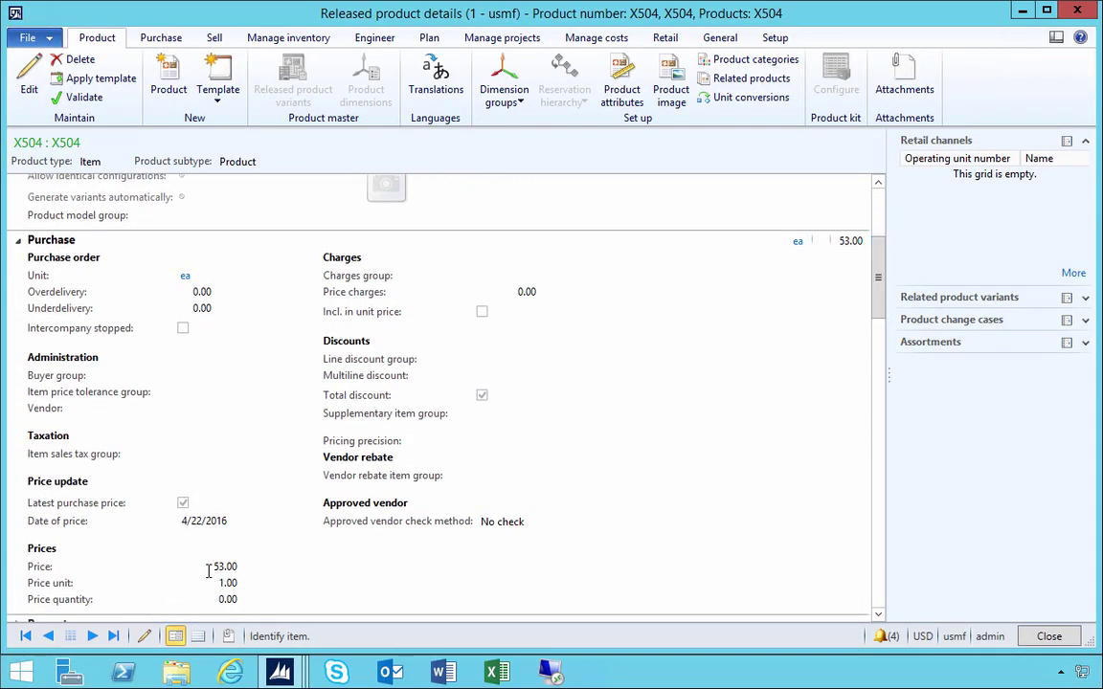
Open the item price records of X504 and examine its active purchase prices.
click(575, 38)
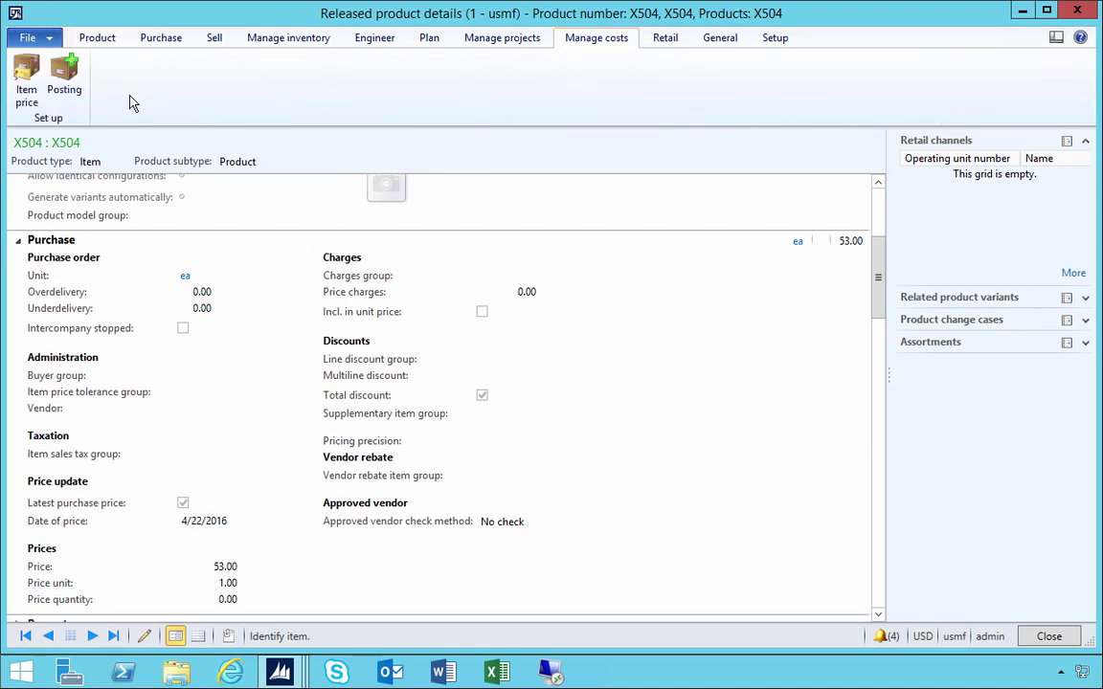
click(29, 101)
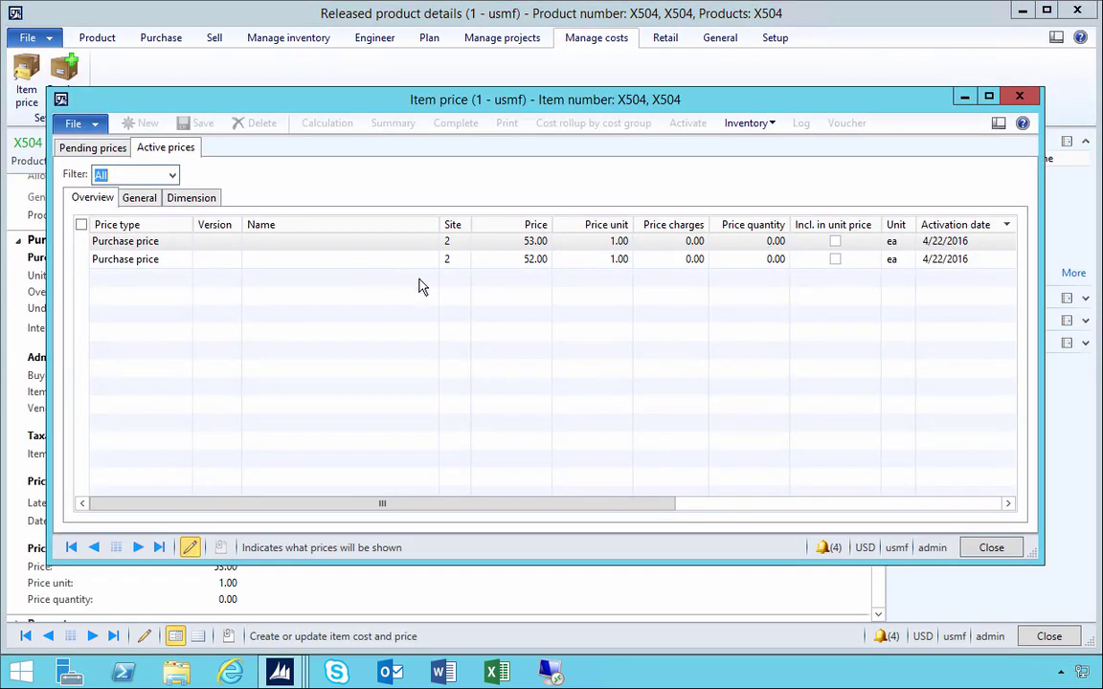
click(529, 259)
key(Up)
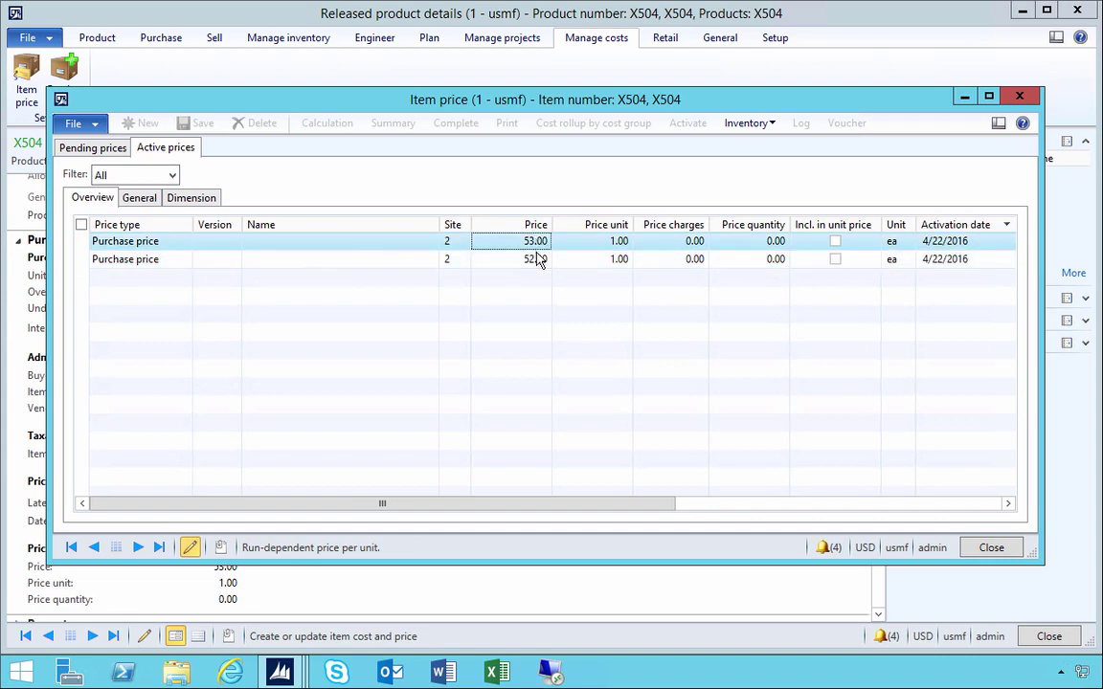
click(537, 259)
key(Up)
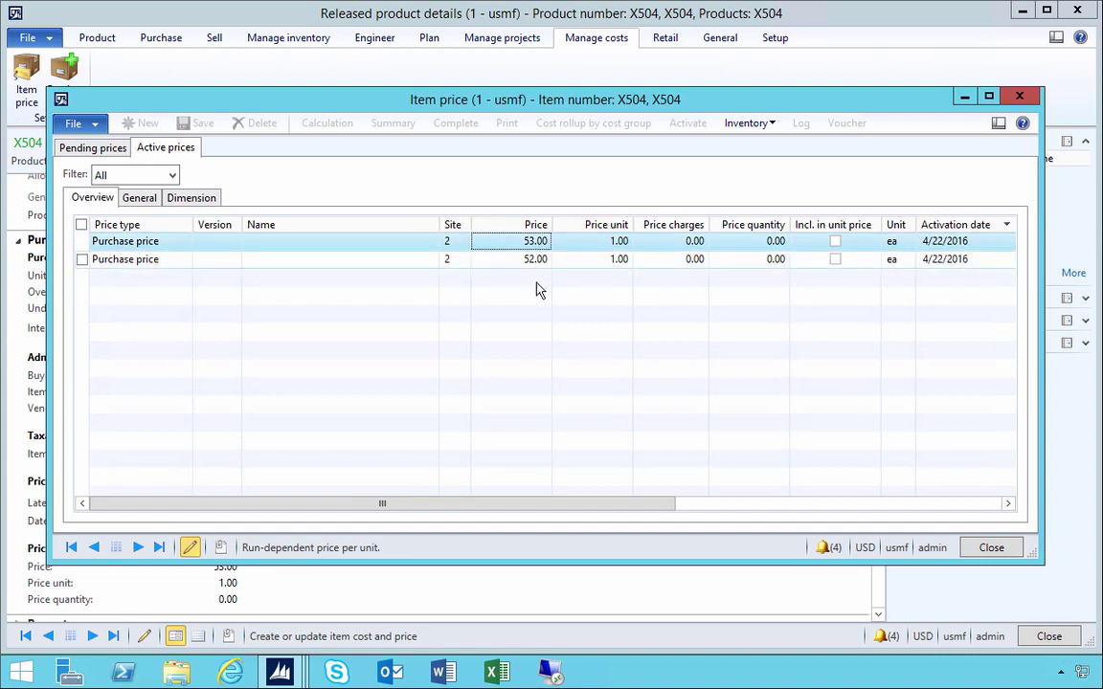
Open the inventory and warehouse management parameters and check the Last price history setting.
mouse_move(280, 673)
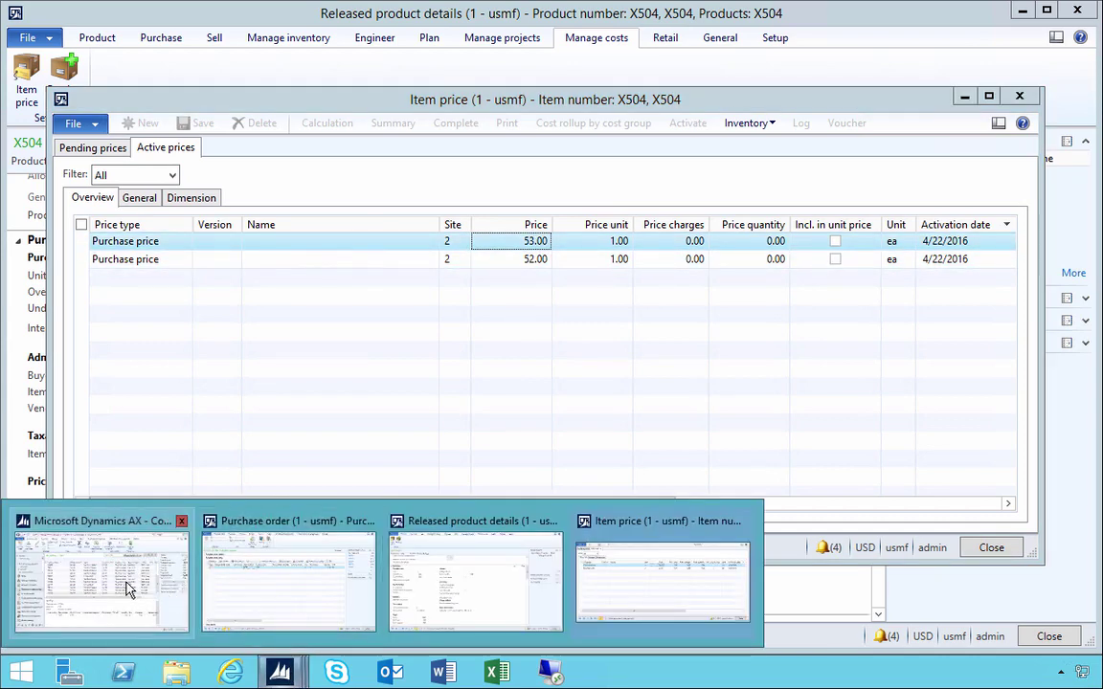
click(120, 531)
click(101, 471)
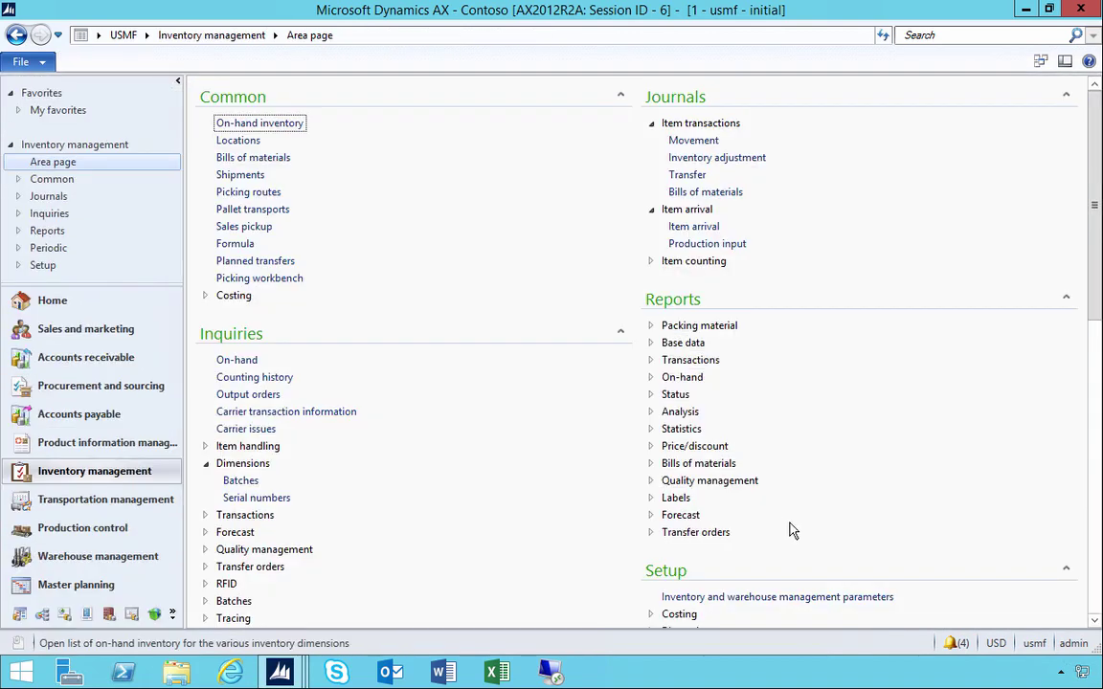
click(832, 599)
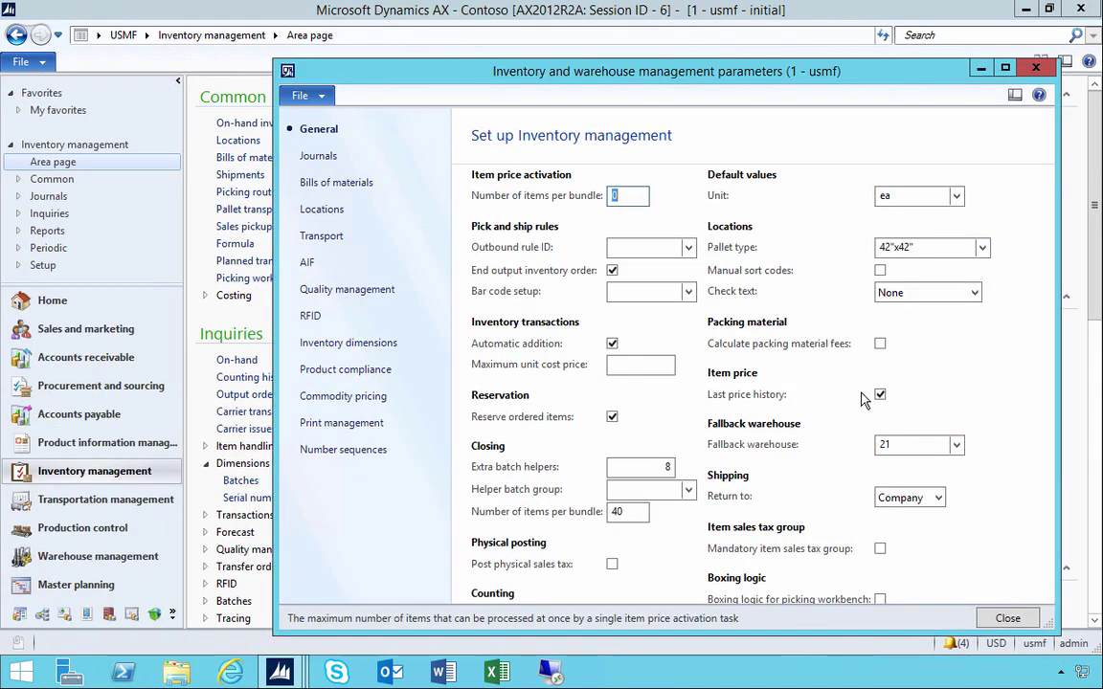
Return to the X504 item price window, reposition and widen it, and compare the active purchase price records.
click(280, 673)
click(612, 574)
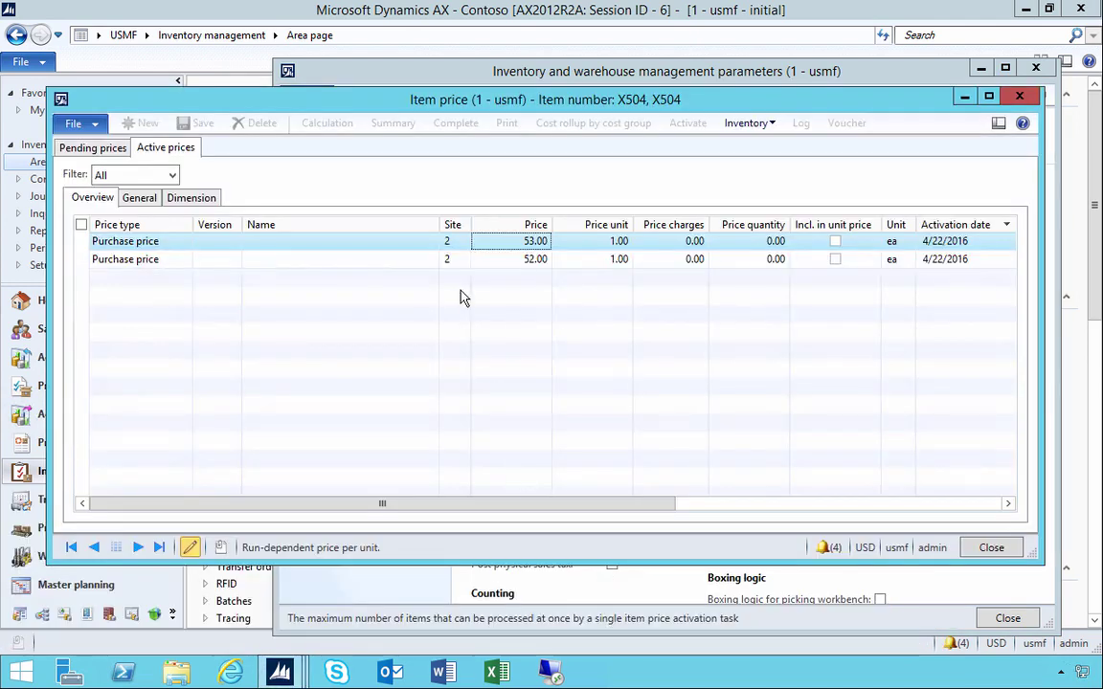
click(483, 243)
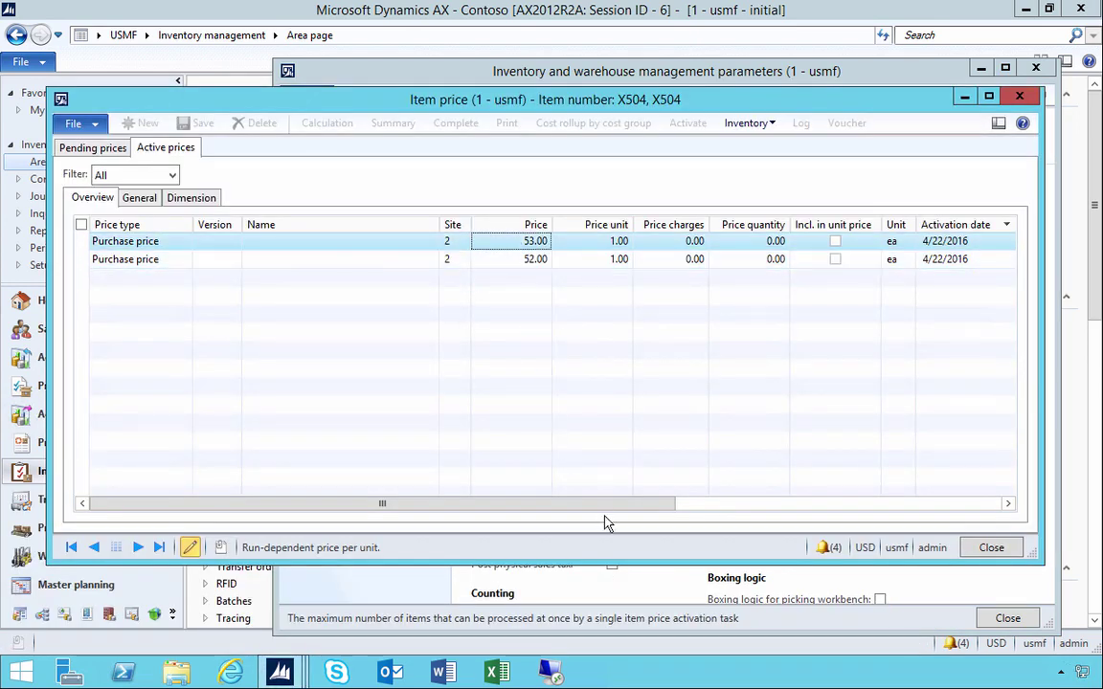
drag(615, 508, 593, 529)
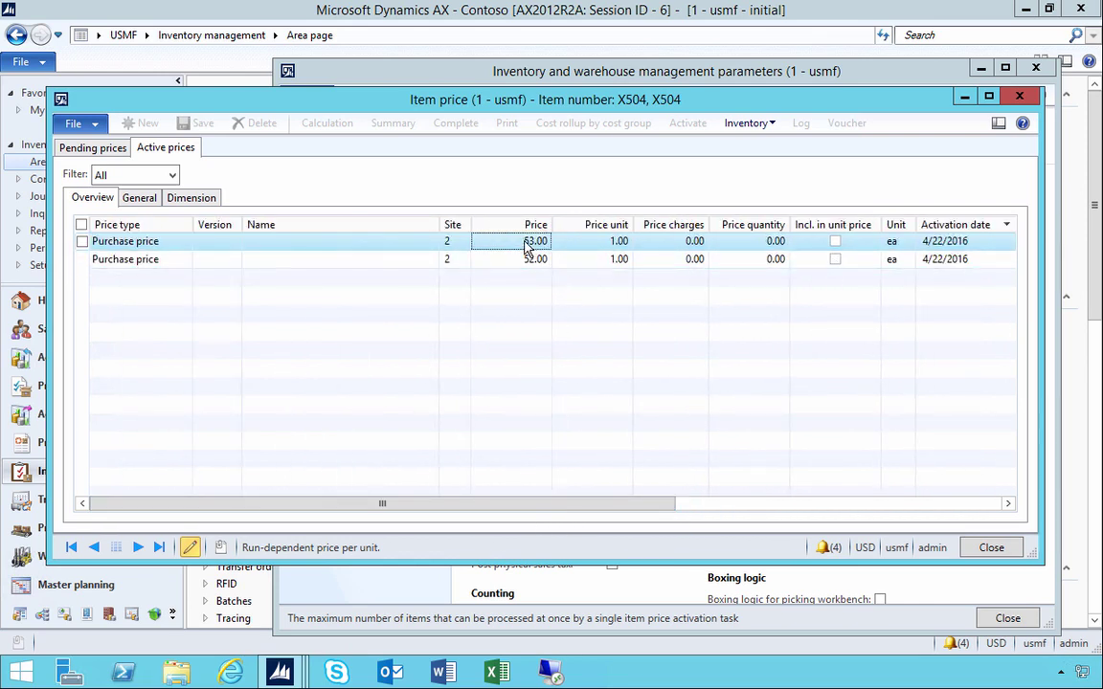
drag(550, 108, 540, 121)
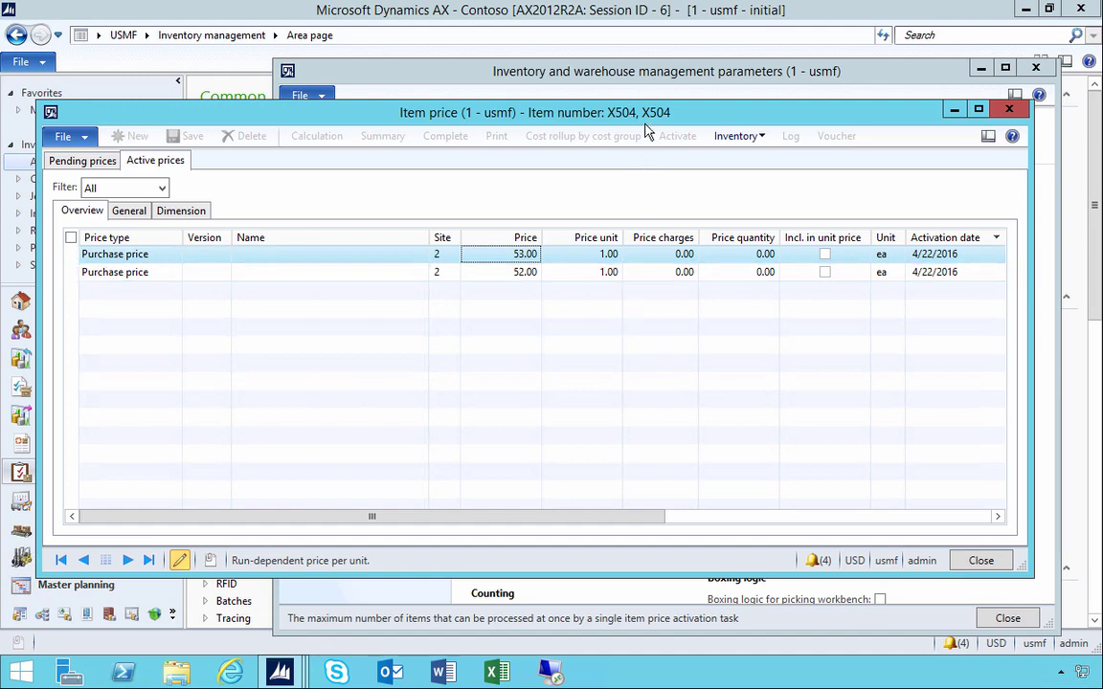
drag(646, 114, 648, 123)
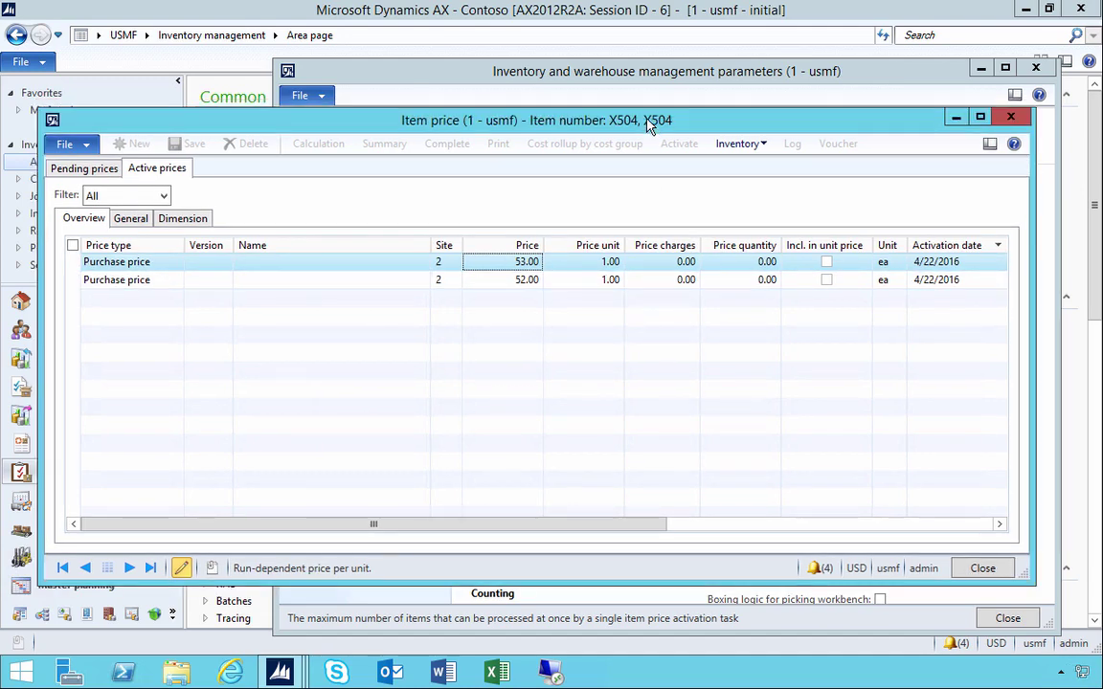
drag(1026, 574, 1041, 569)
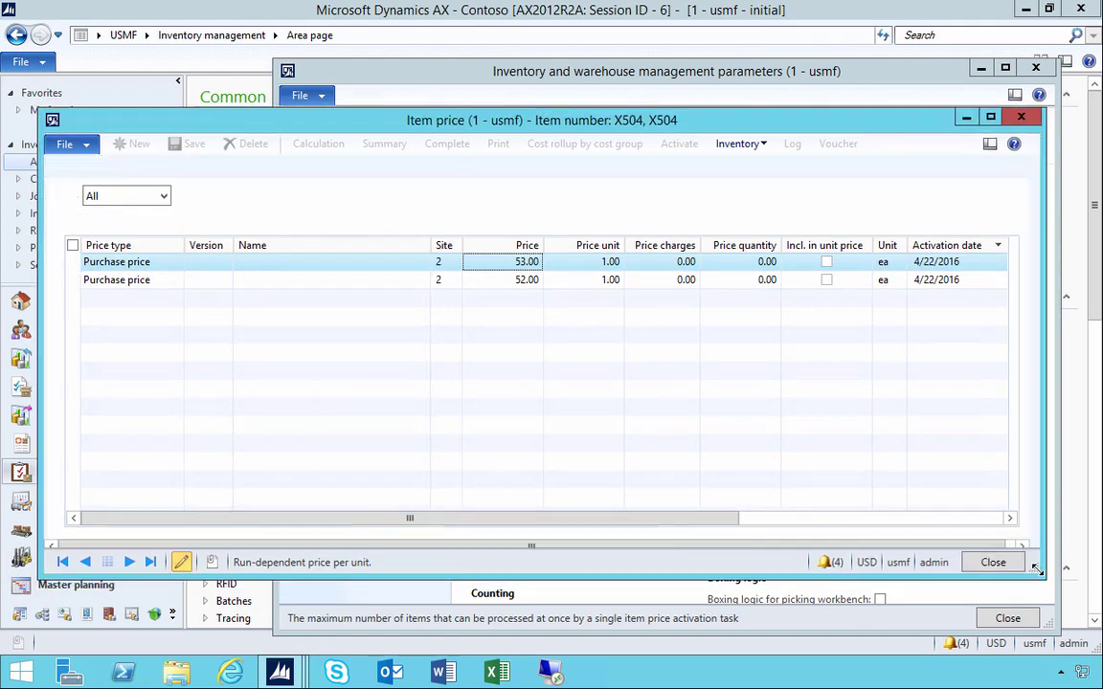
click(523, 285)
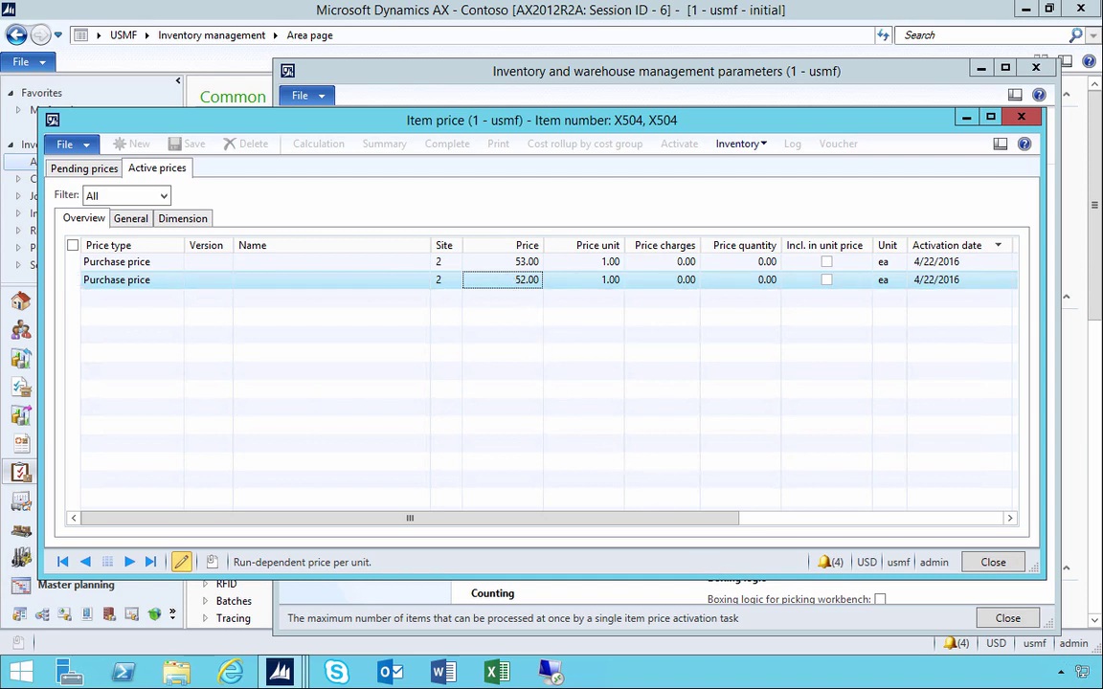
mouse_move(280, 673)
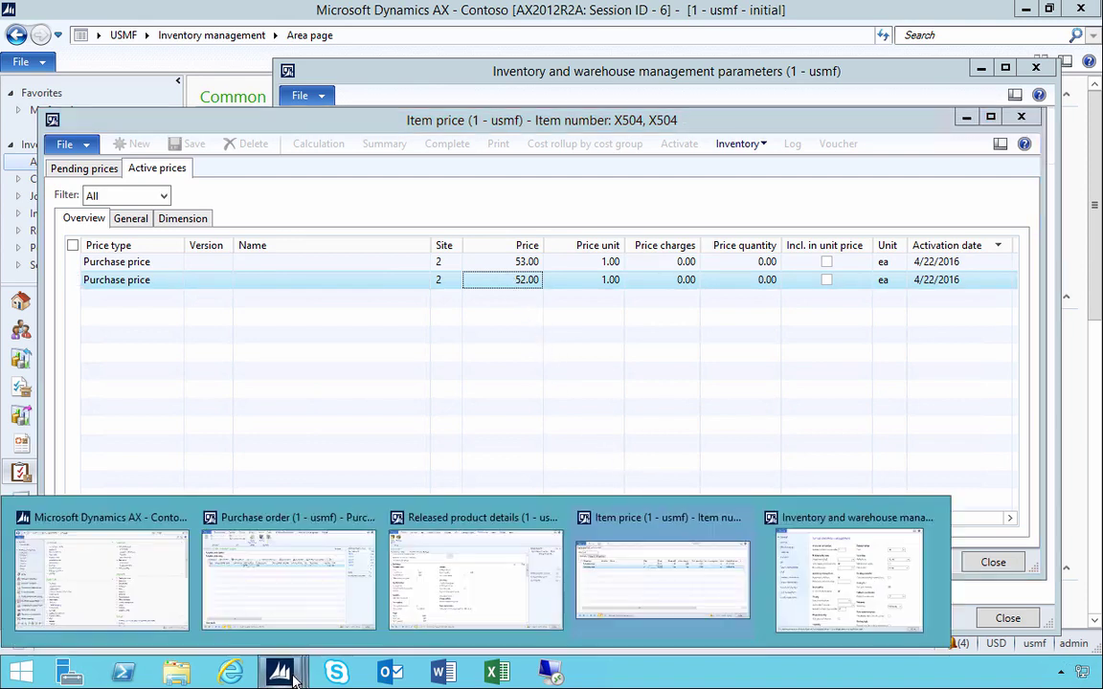